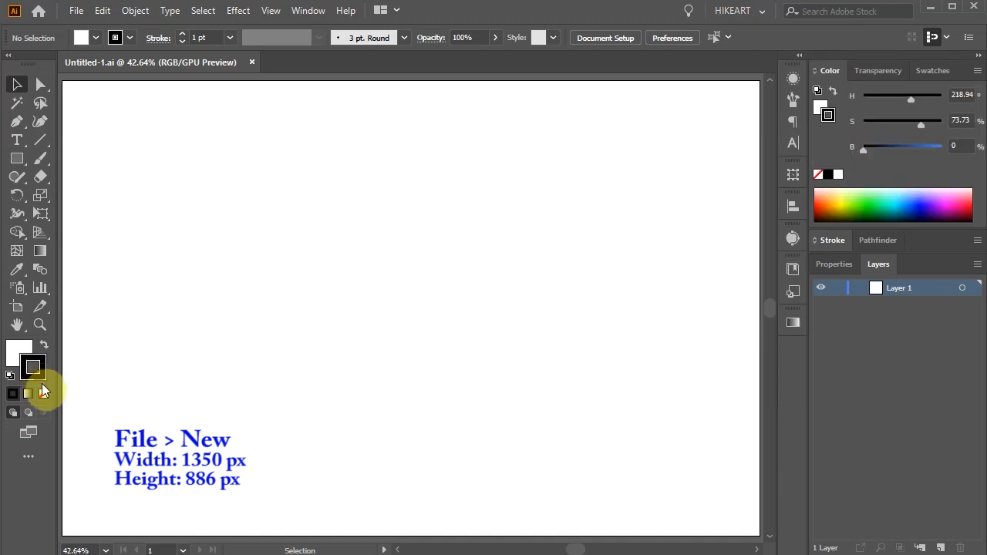
Draw a large light-orange circle with no stroke in the left half of the artboard
left_click(43, 390)
left_click(17, 350)
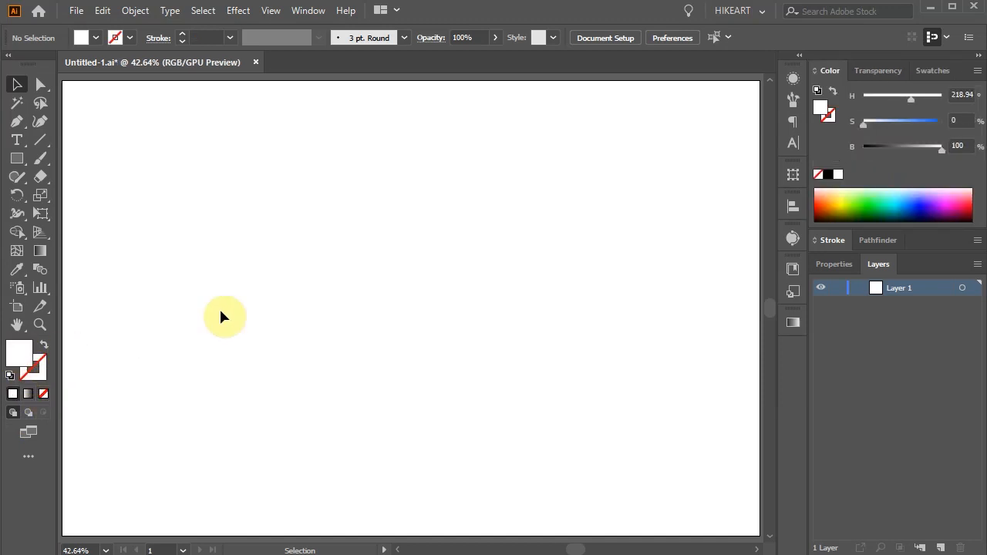
left_click(829, 194)
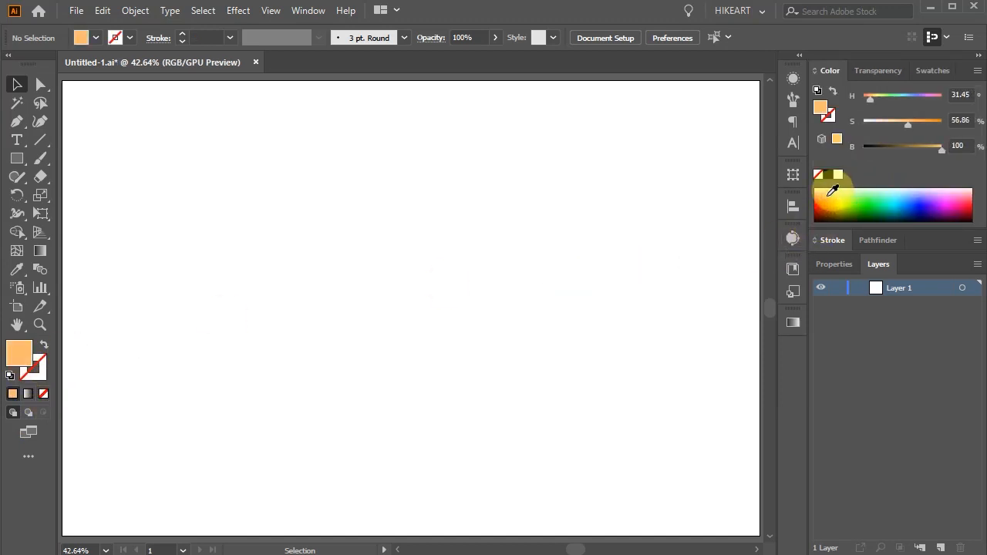
key("l")
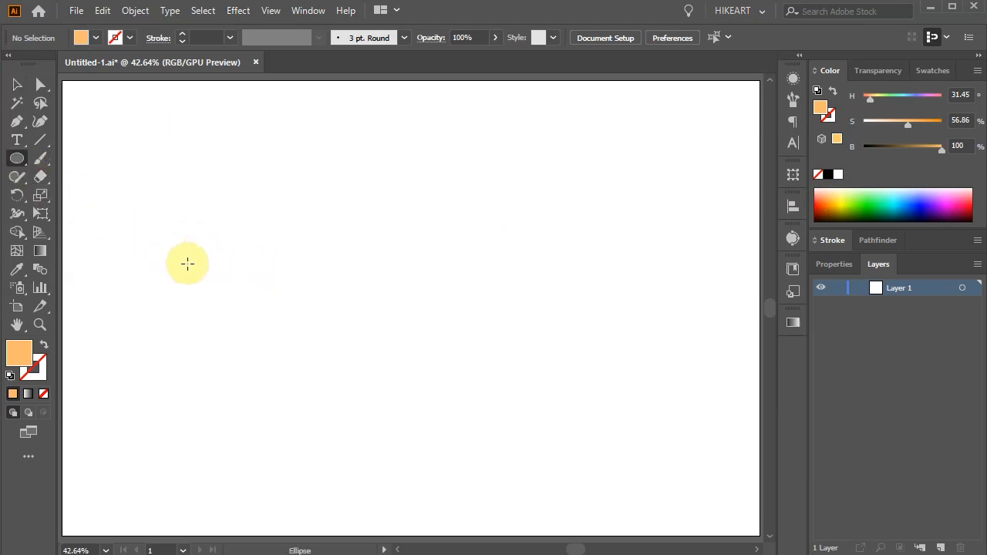
left_click_drag(292, 307, 431, 462)
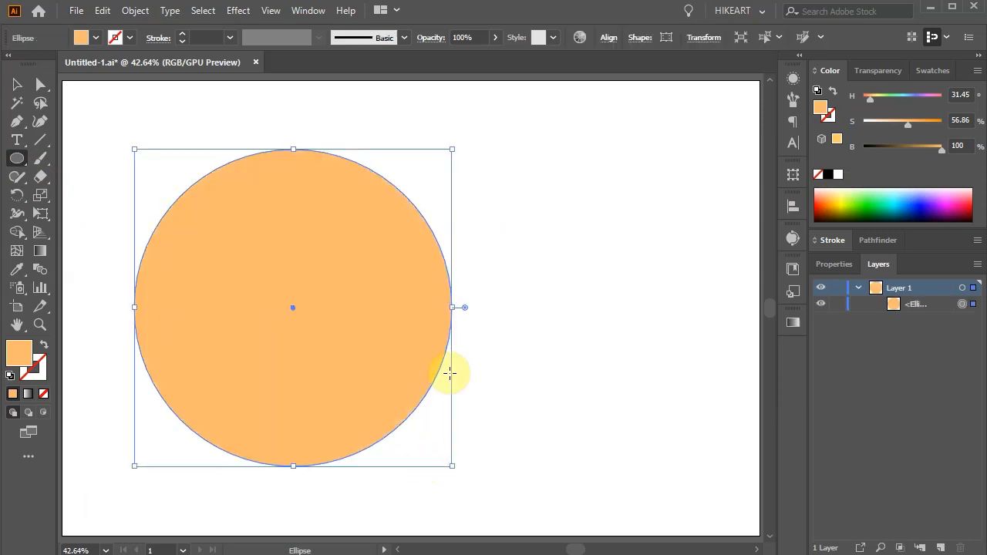
Duplicate the orange circle horizontally to the right so the two partly overlap, and select both circles
key("v")
left_click_drag(395, 292, 623, 296)
left_click_drag(102, 118, 735, 500)
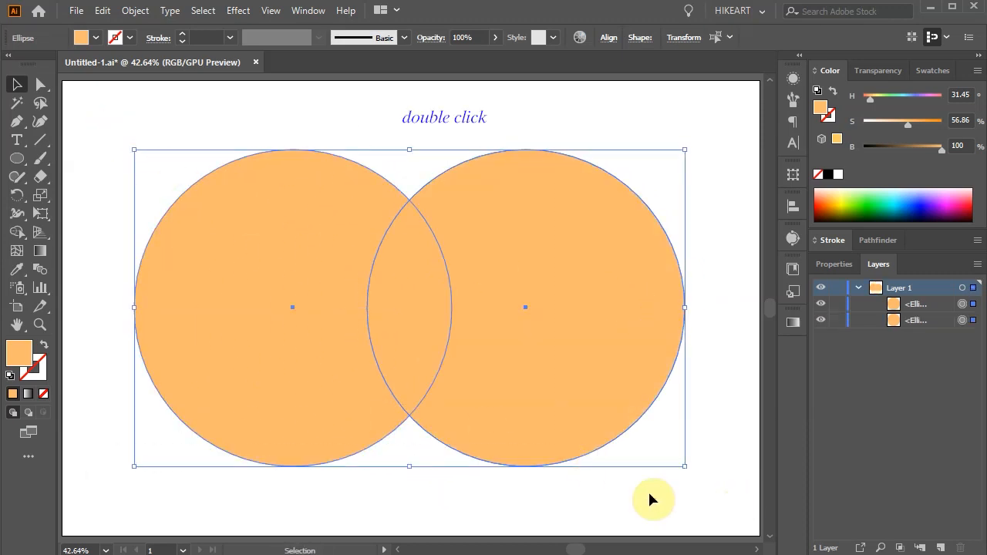
With Shape Builder set so that clicking a stroke splits the path in merge mode, split the circles' overlap into two vertical halves
double_click(18, 233)
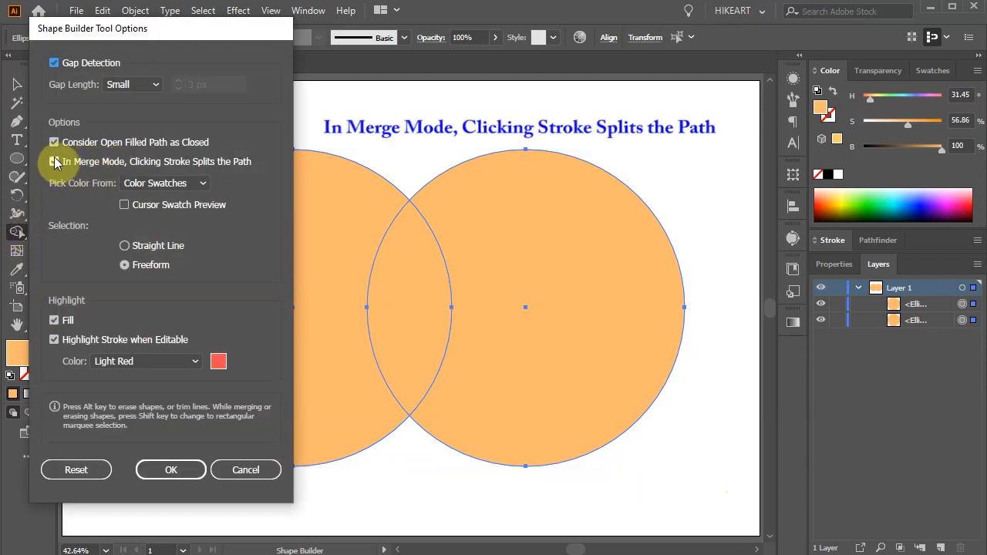
left_click(192, 469)
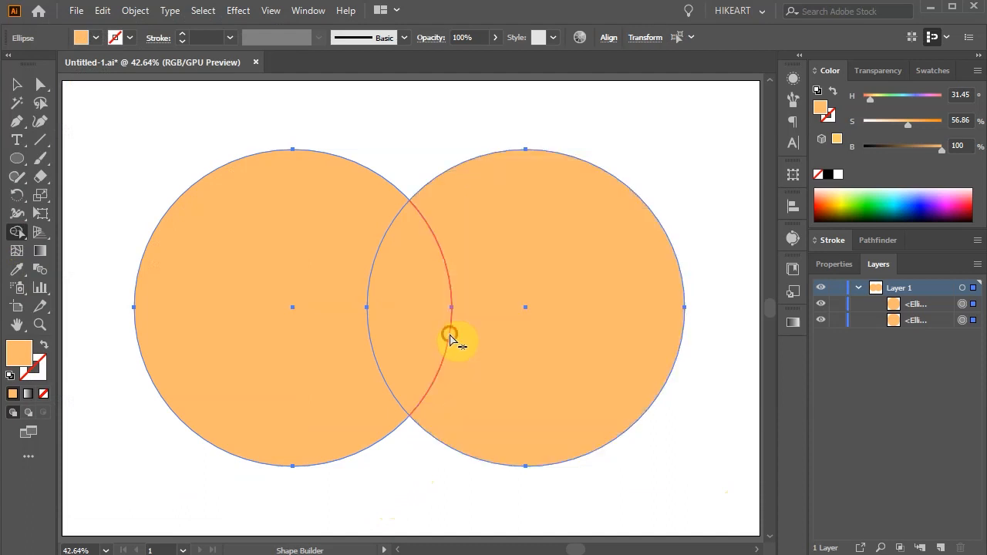
left_click(450, 337)
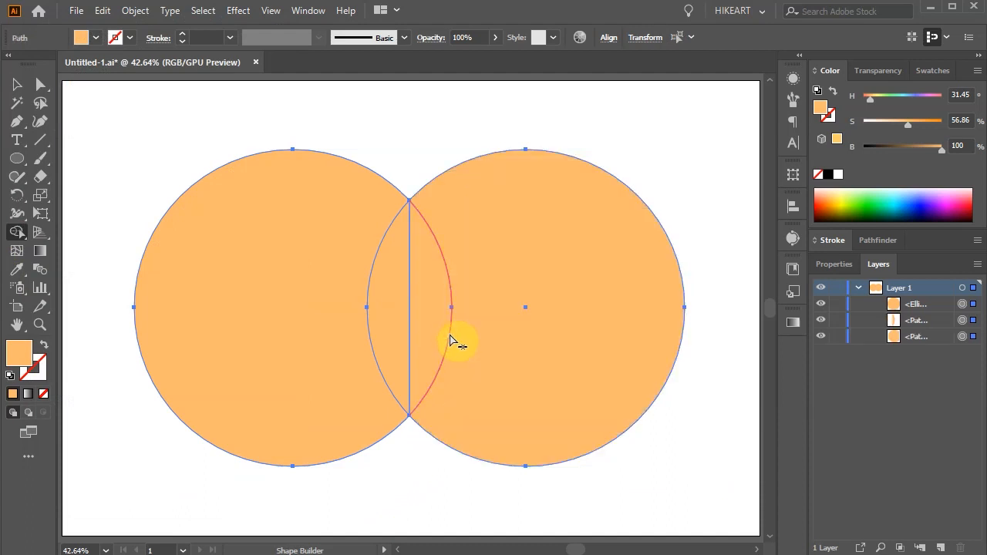
Fill the right half of the overlap with the dark green swatch R=32 G=150 B=40 using Shape Builder
left_click(931, 70)
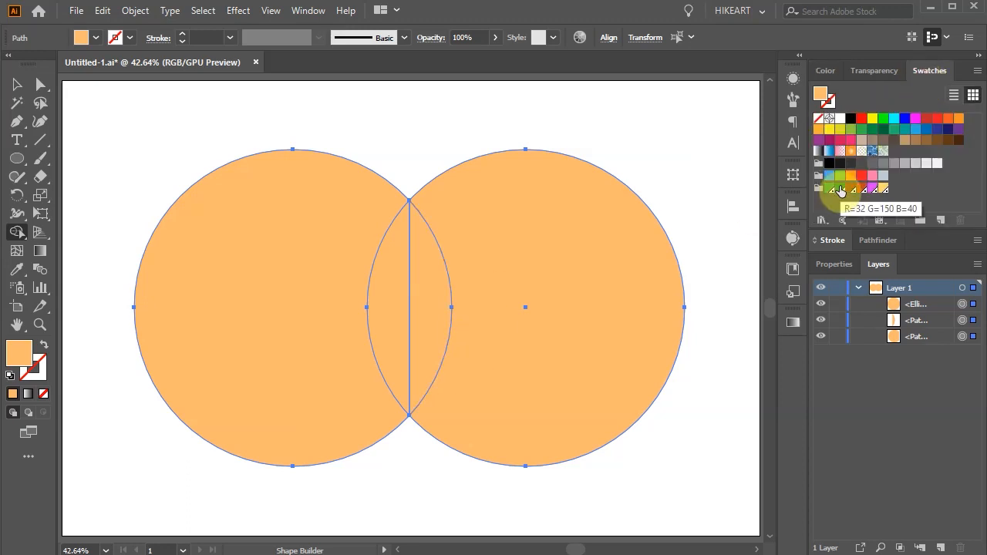
left_click(793, 270)
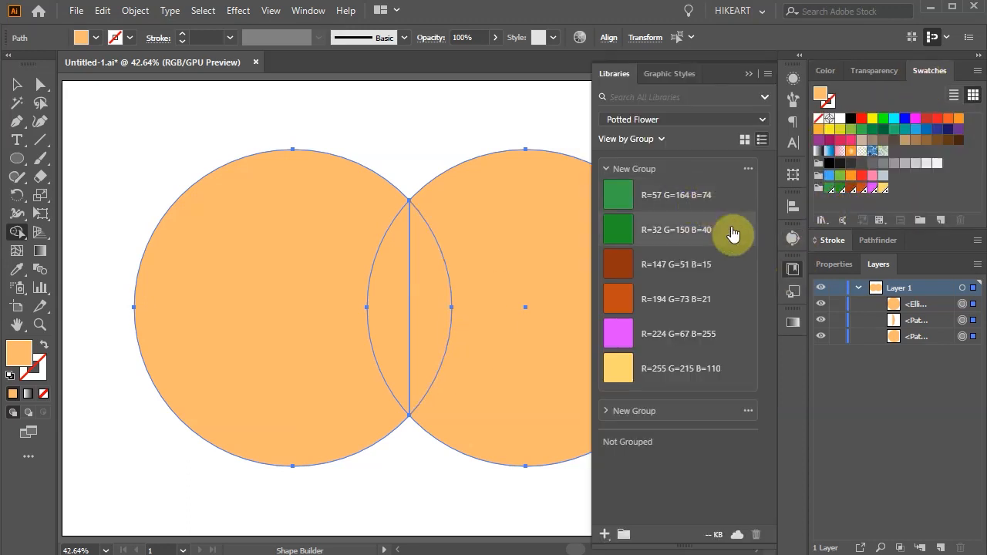
left_click(747, 73)
left_click(839, 189)
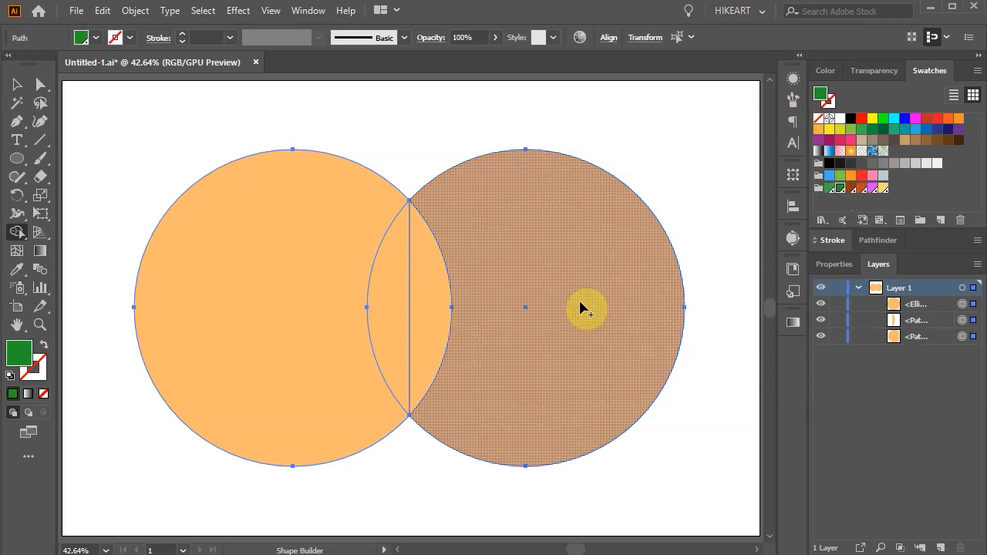
left_click(433, 301)
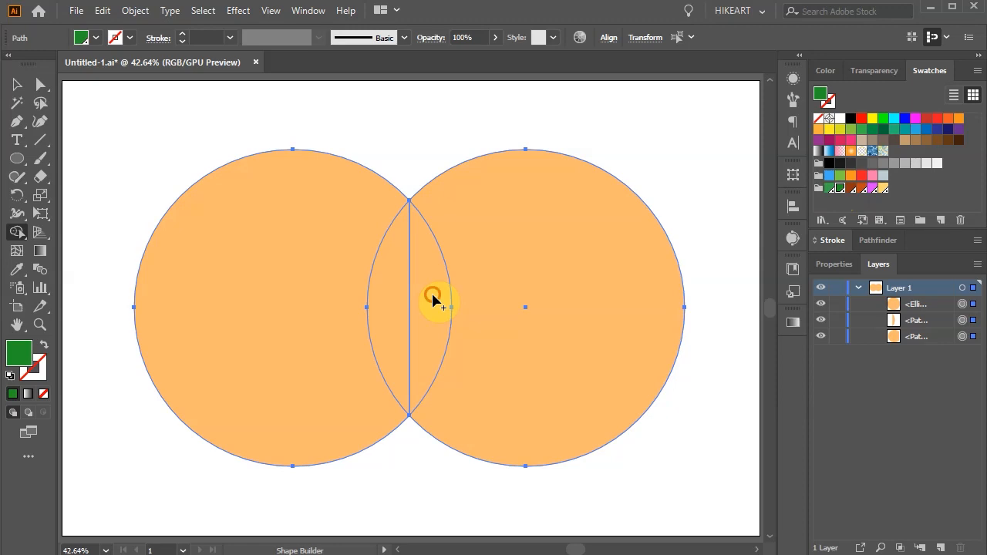
left_click(433, 300)
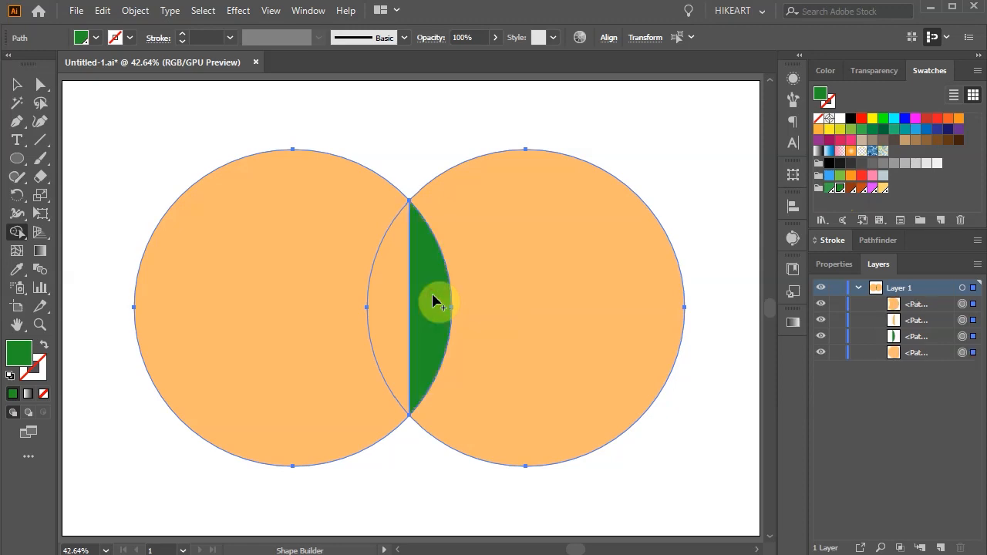
Fill the left half of the overlap with the lighter green swatch R=57 G=164 B=74 using Shape Builder
left_click(824, 192)
left_click(827, 192)
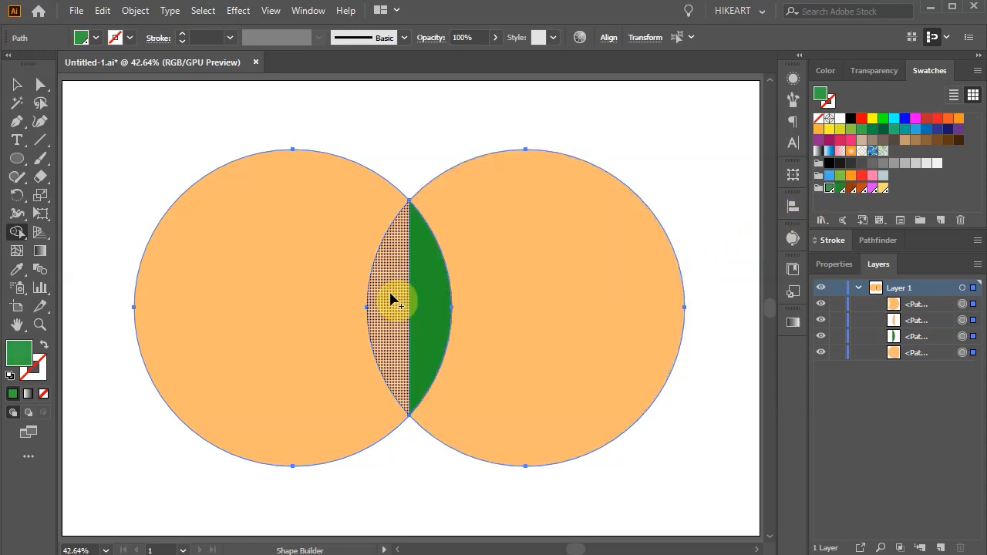
left_click(391, 299)
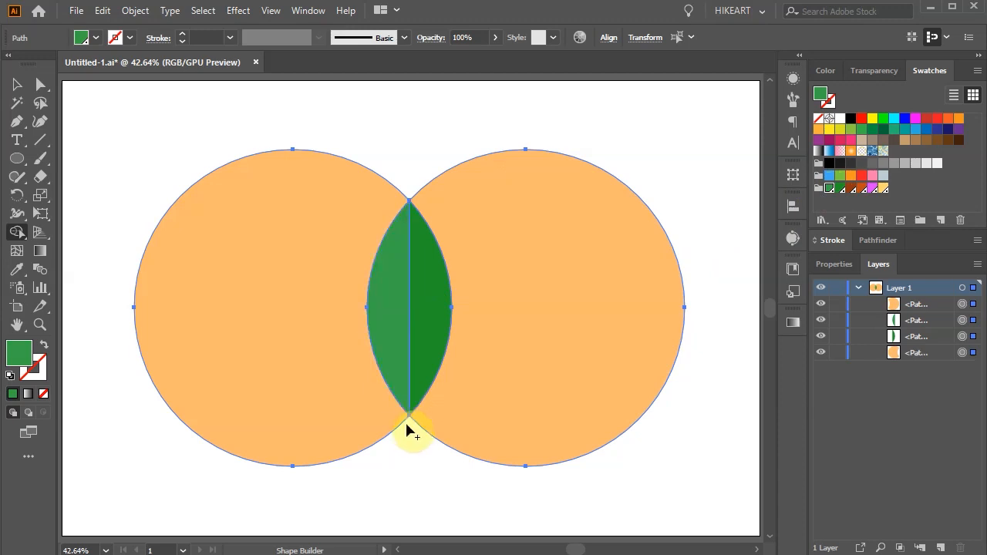
Erase the orange remainders of both circles with Shape Builder, keeping only the green leaf
key("alt")
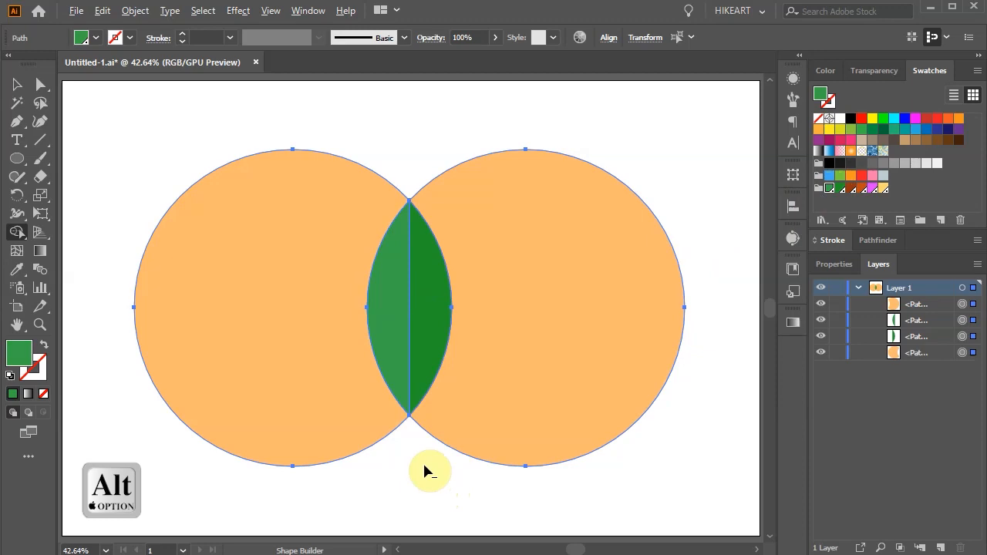
left_click(516, 270, "alt")
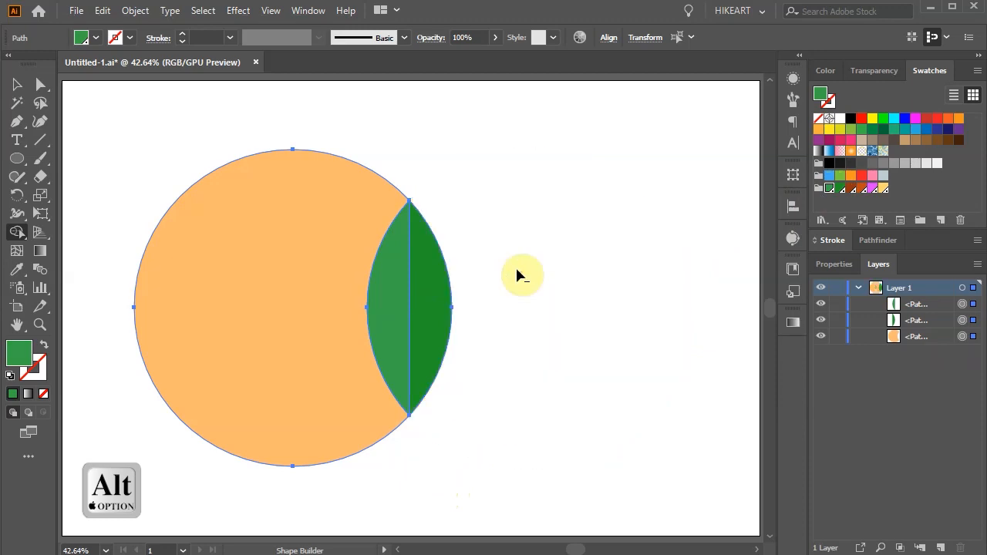
left_click(333, 223, "alt")
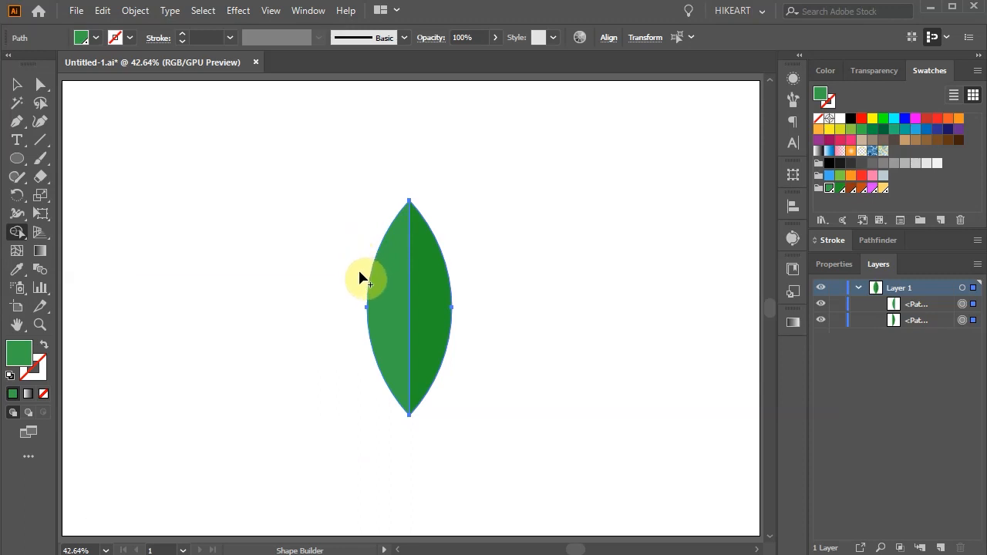
Select both halves of the leaf and group them
key("v")
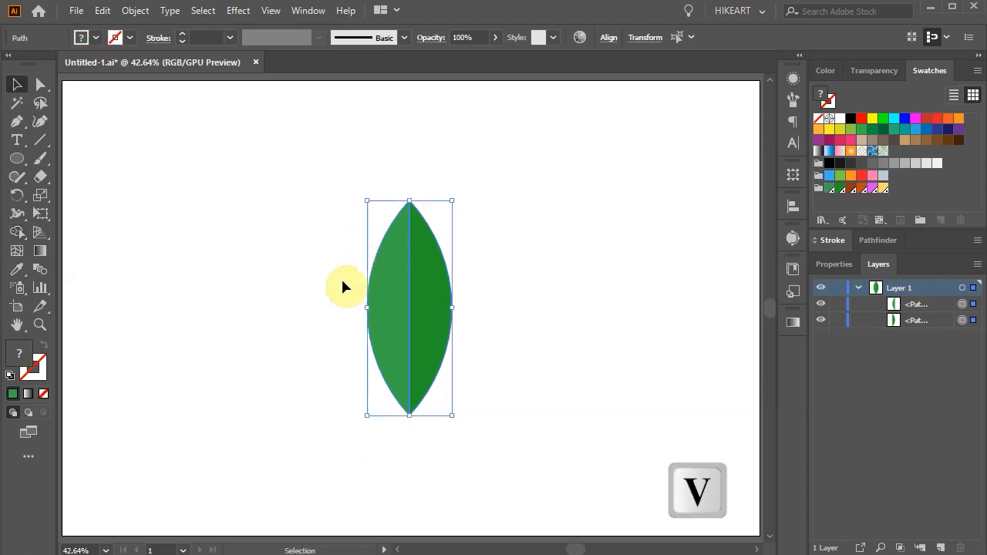
left_click(322, 208)
key("ctrl+a")
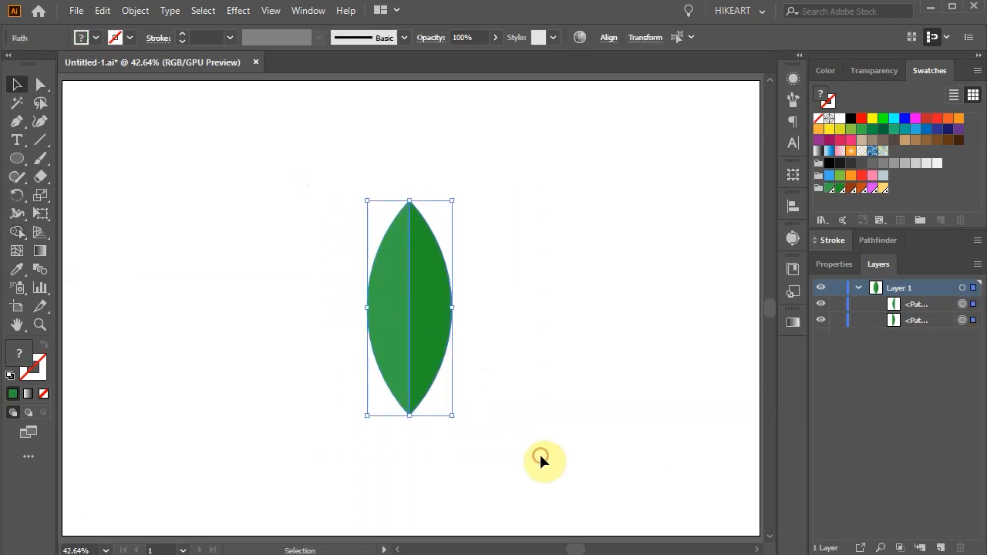
key("ctrl+g")
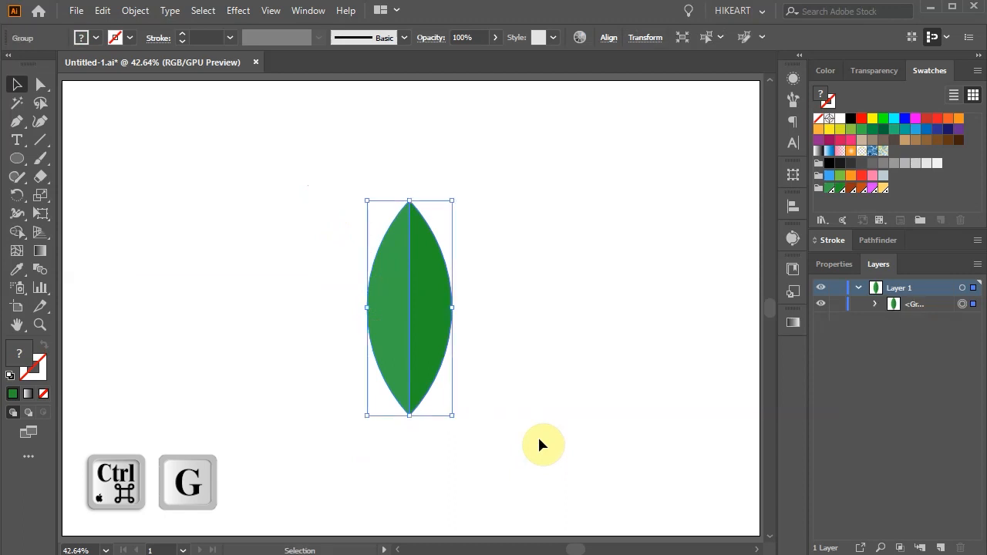
Scale the leaf group down to less than half its size and move it to the artboard's upper-right corner
left_click_drag(452, 202, 401, 306)
left_click_drag(396, 374, 710, 187)
left_click(699, 288)
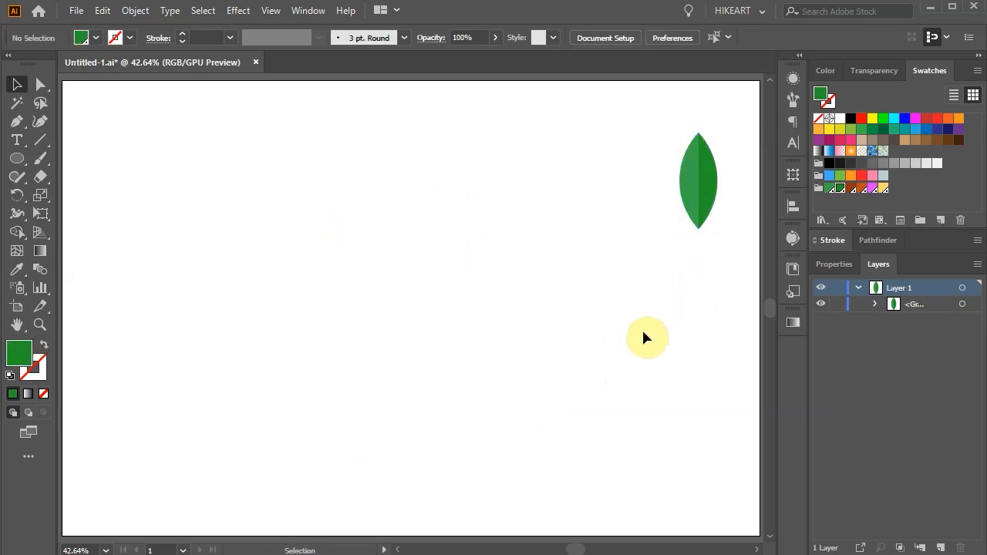
Draw a square filled with the magenta swatch R=224 G=67 B=255 in the upper part of the artboard, left of centre
left_click(872, 188)
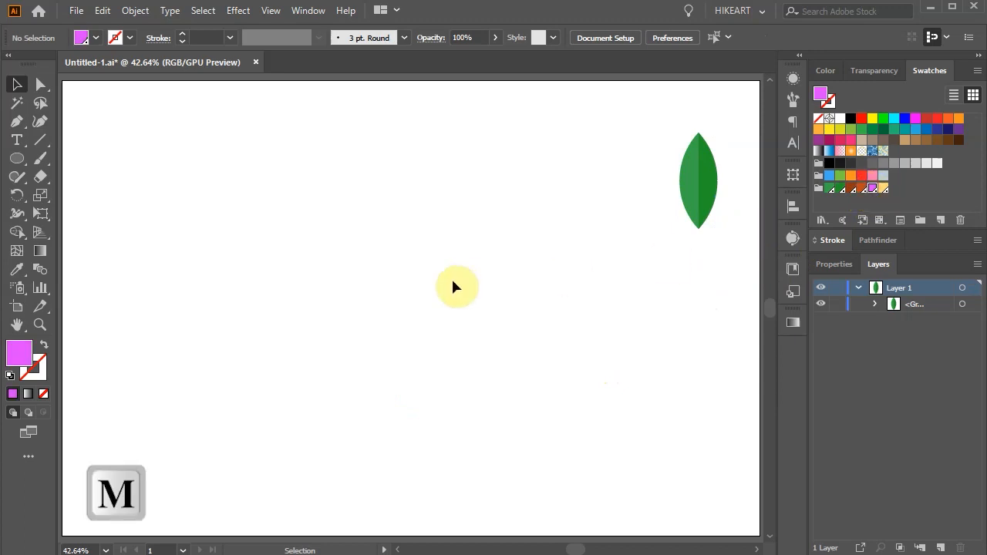
key("m")
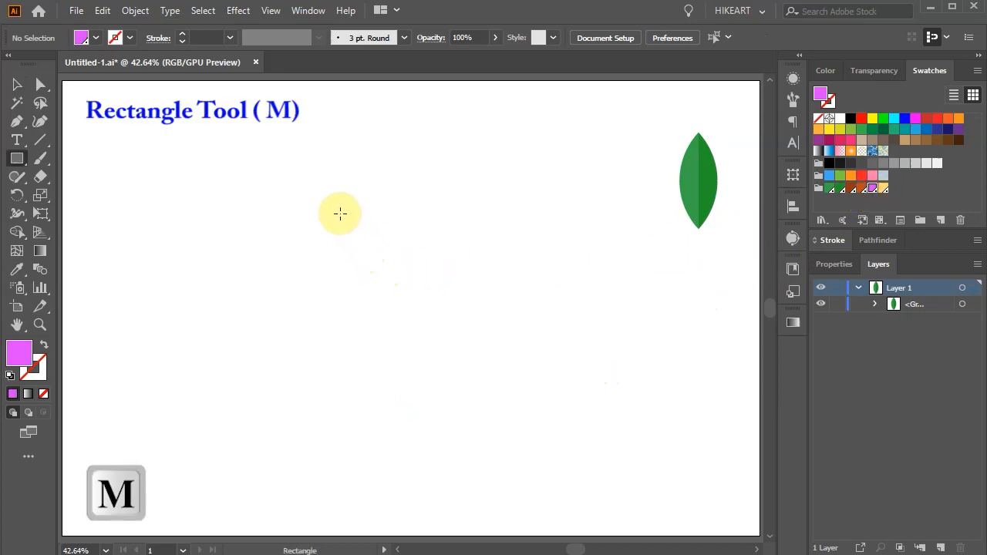
left_click_drag(276, 133, 419, 275)
Apply the Pucker & Bloat effect to the magenta square with preview on and Bloat at 82%
left_click(237, 14)
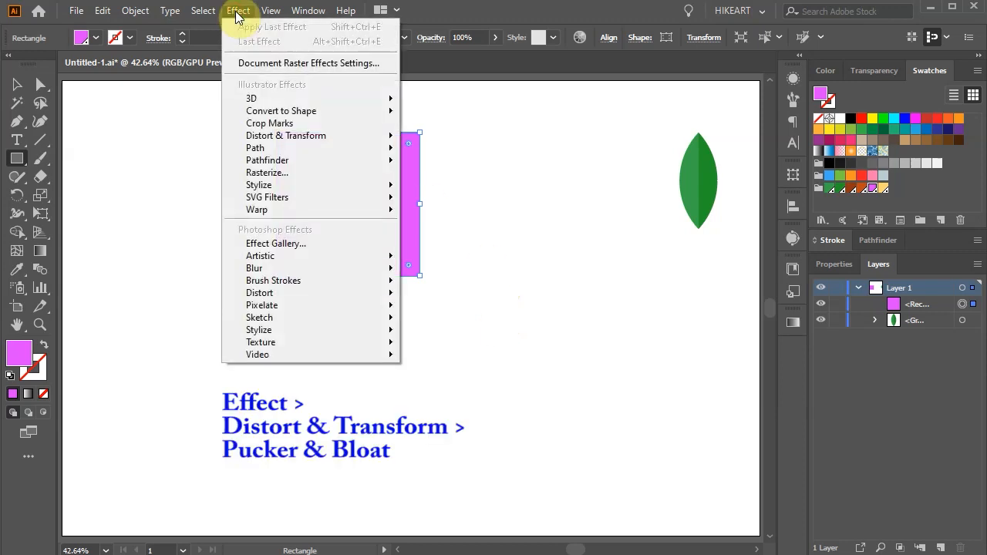
mouse_move(339, 134)
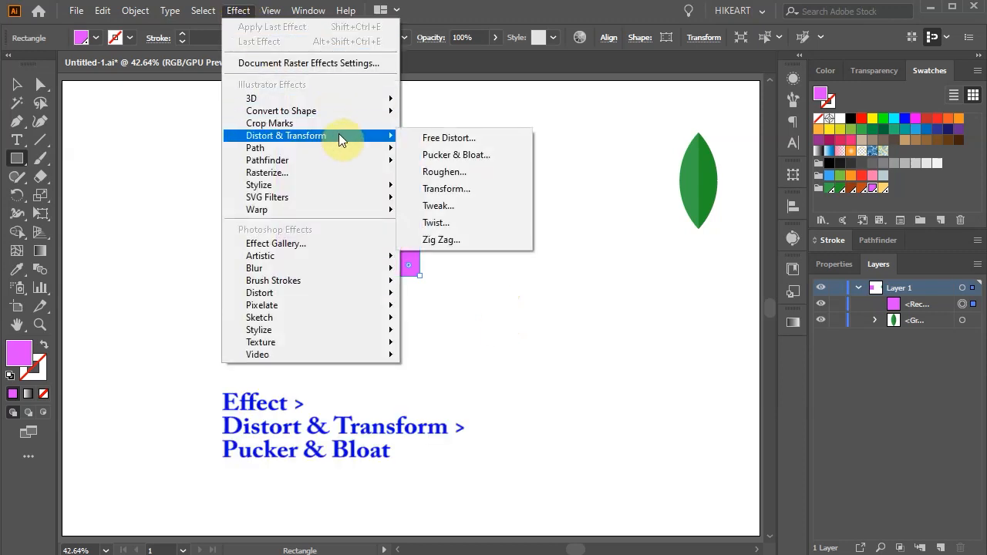
left_click(507, 159)
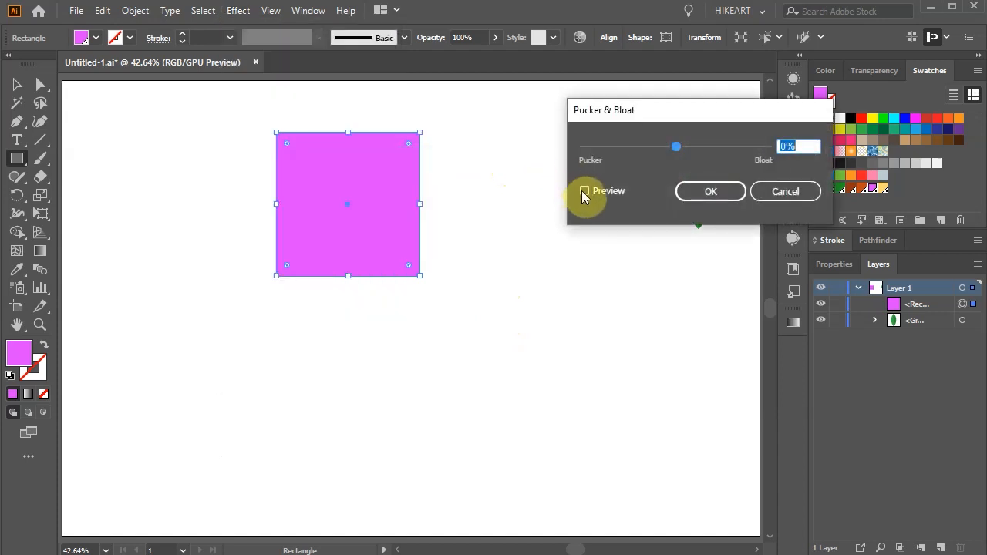
left_click(584, 191)
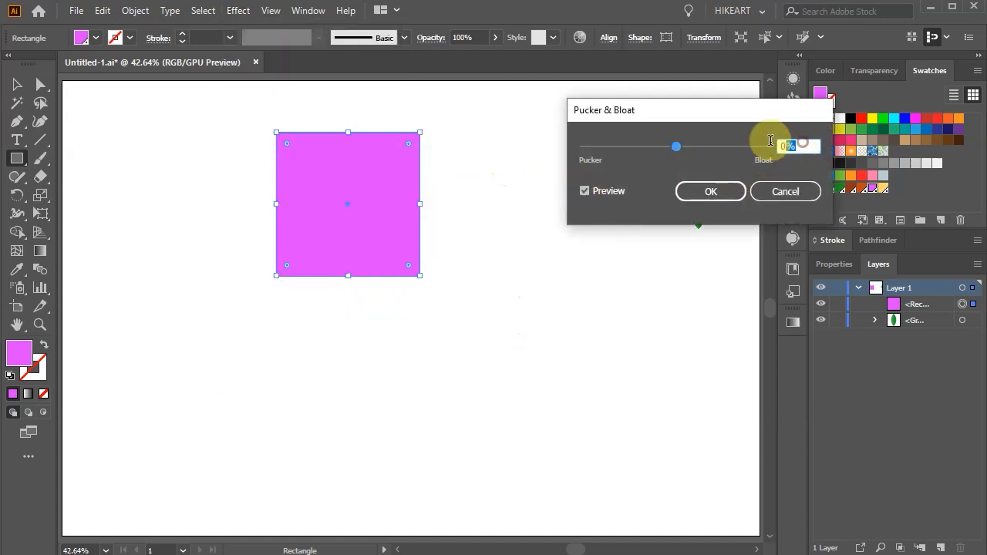
key("Up")
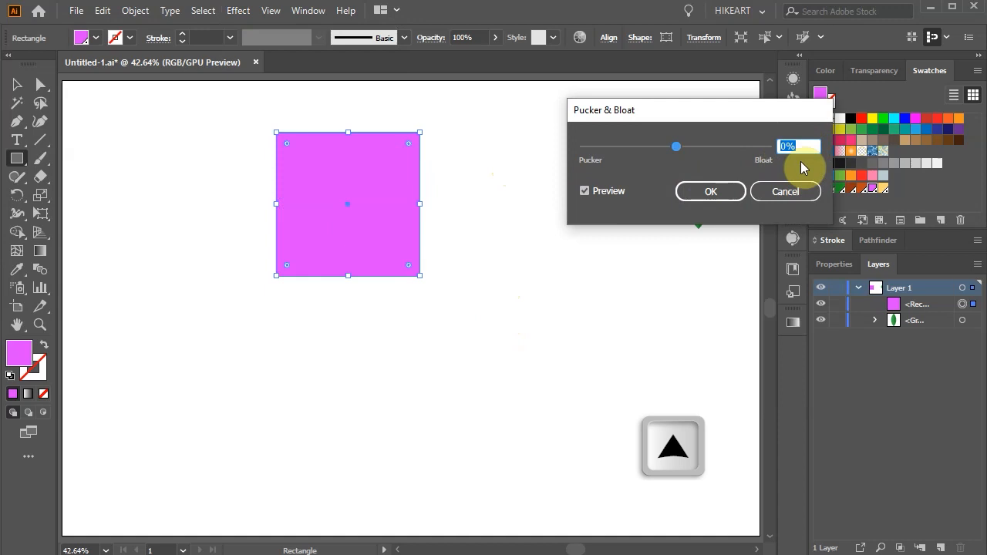
key("Up")
key("Up")
key("Up")
key("Up")
key("Up")
key("Up")
key("Up")
key("Up")
key("Up")
key("Up")
key("Up")
key("Up")
key("Up")
key("Up")
key("Up")
key("Up")
key("Up")
key("Up")
key("Up")
key("Up")
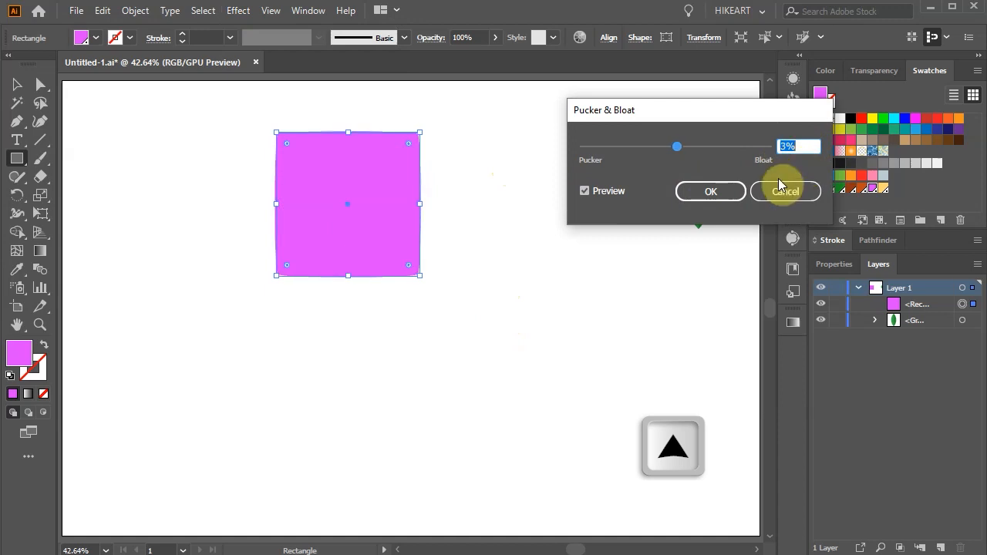
key("Up")
key("Up")
key("Up")
key("Up")
key("Up")
key("Up")
key("Up")
key("Up")
key("Up")
key("Up")
key("Up")
key("Up")
key("Up")
key("Up")
key("Up")
key("Up")
key("Up")
key("Up")
key("Up")
key("Up")
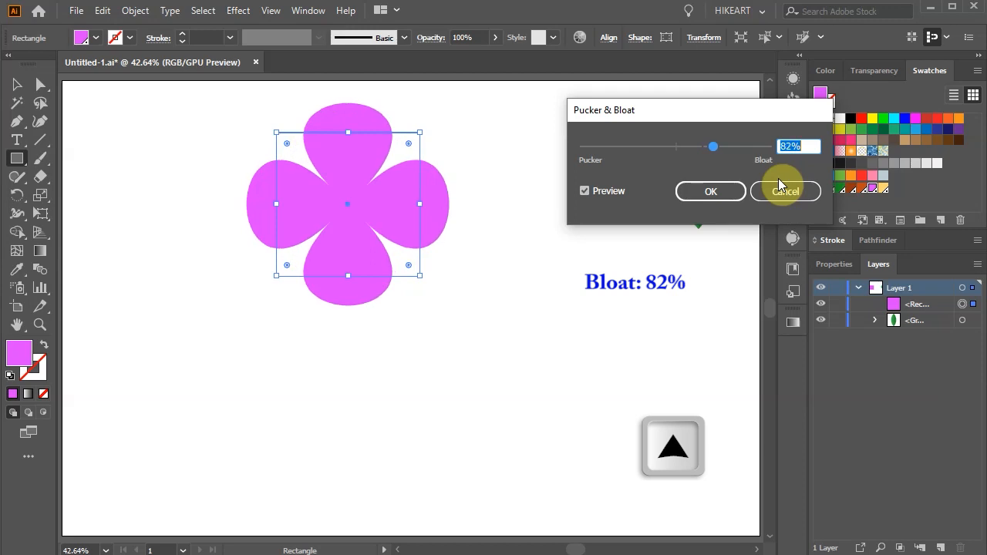
left_click(726, 192)
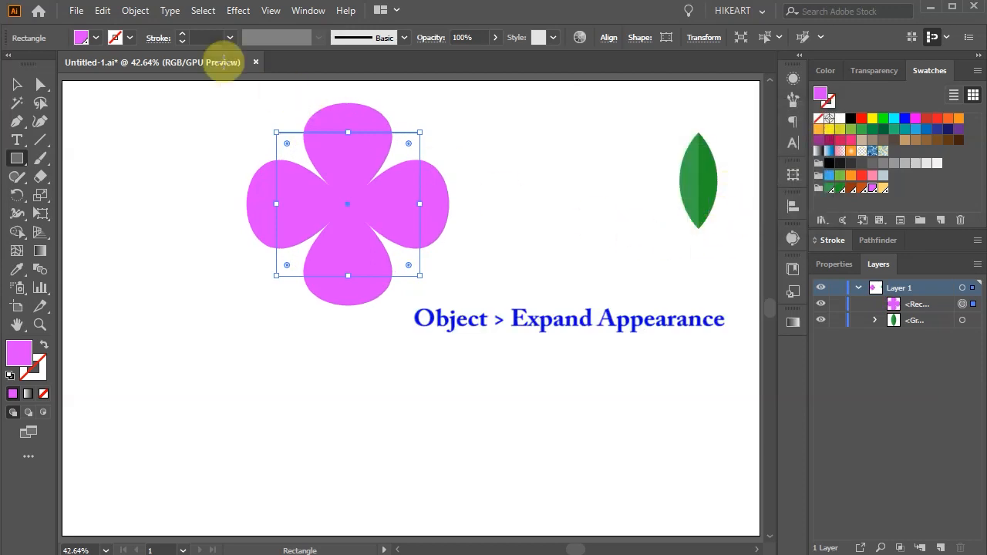
Expand the appearance of the four-petal flower and move it to the artboard's upper-left area
left_click(135, 10)
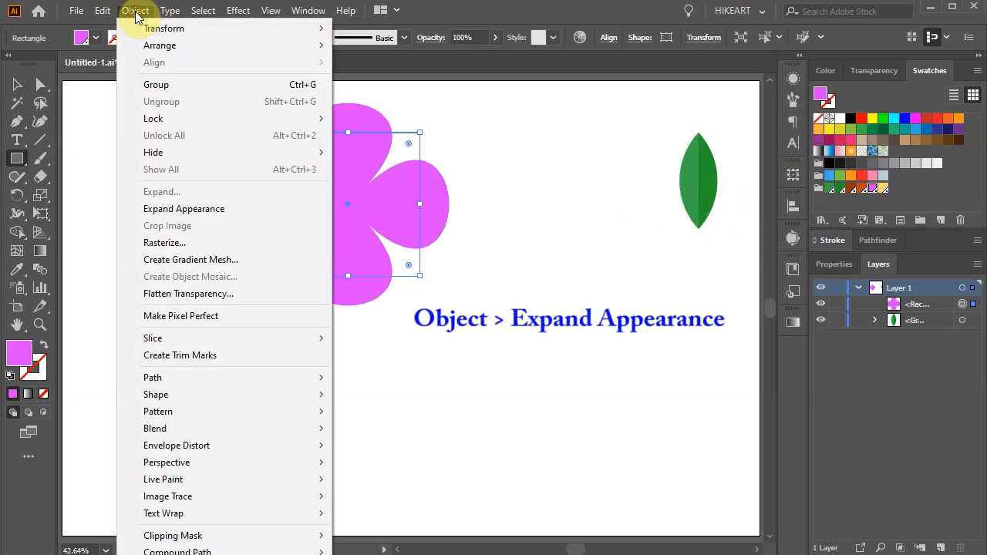
left_click(250, 208)
key("v")
left_click_drag(420, 208, 285, 219)
left_click(627, 260)
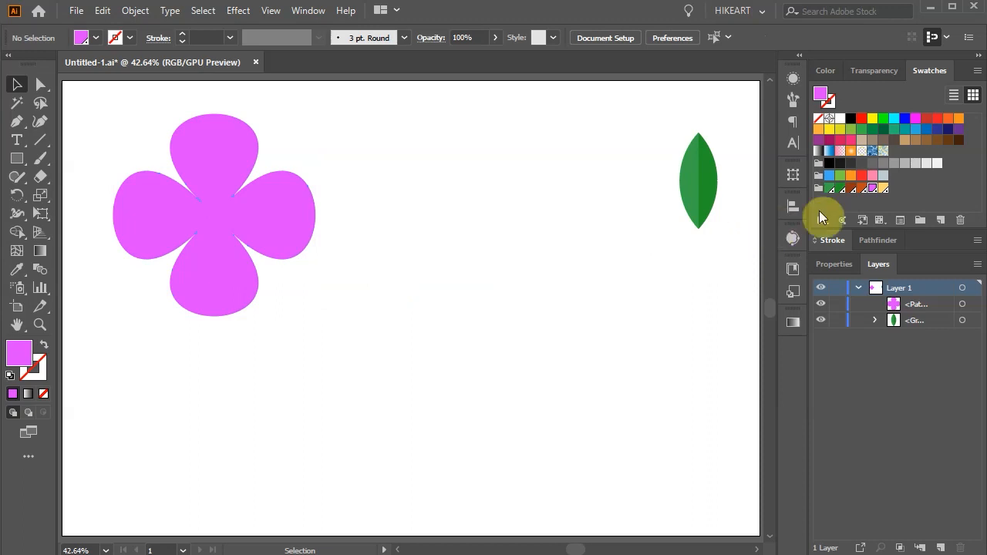
Draw a small circle filled with the light yellow-orange swatch, centred on the magenta four-petal flower
left_click(880, 189)
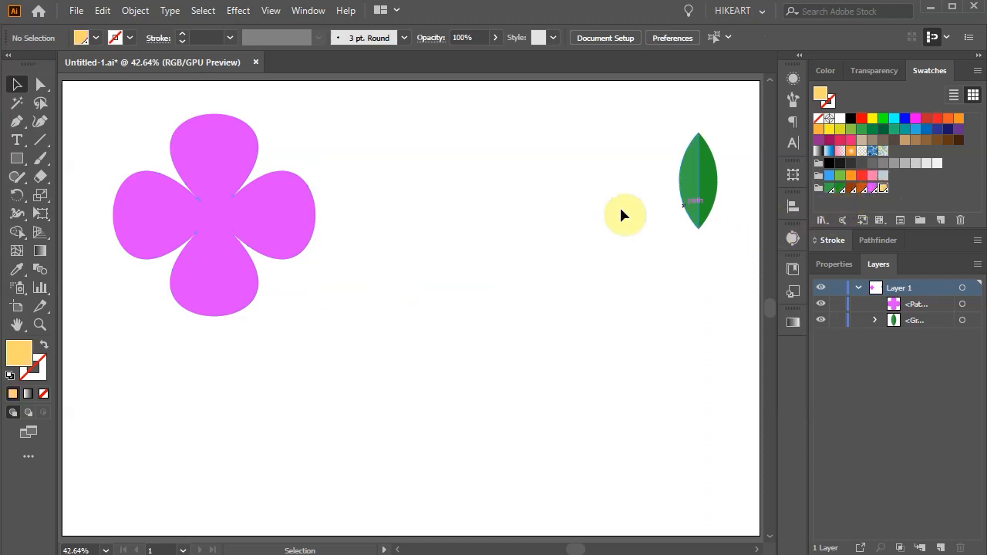
key("l")
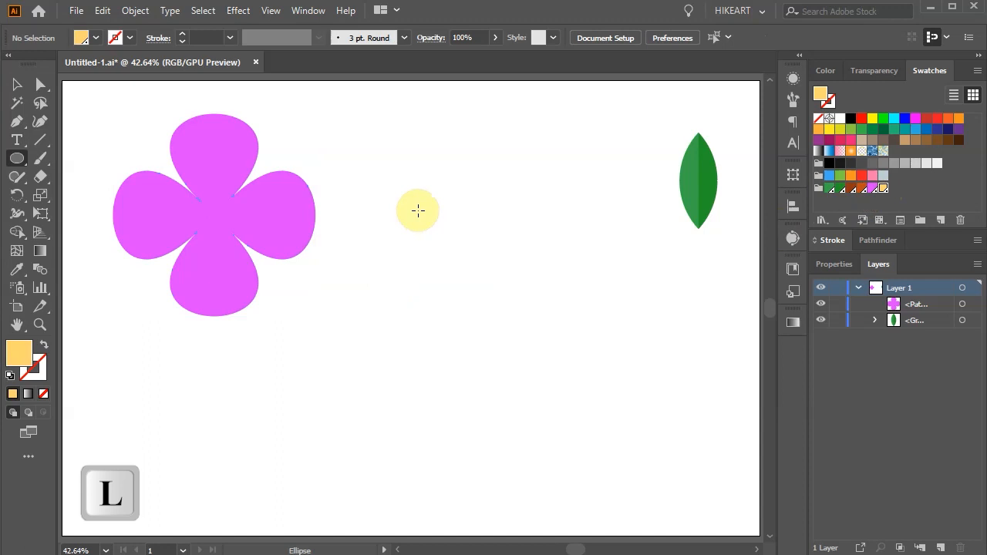
left_click_drag(214, 215, 231, 236)
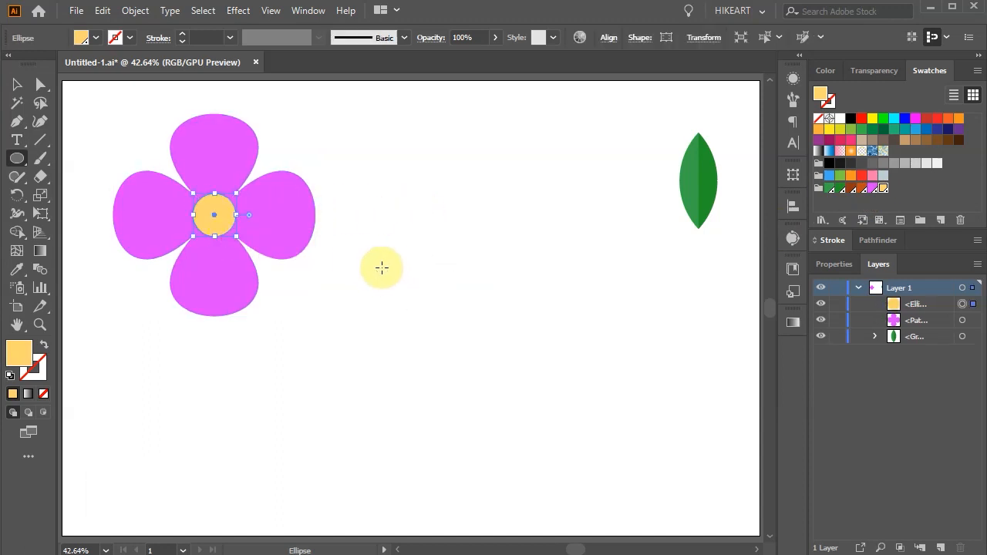
Group the four-petal flower with its yellow centre circle and shift the group slightly up and left
key("v")
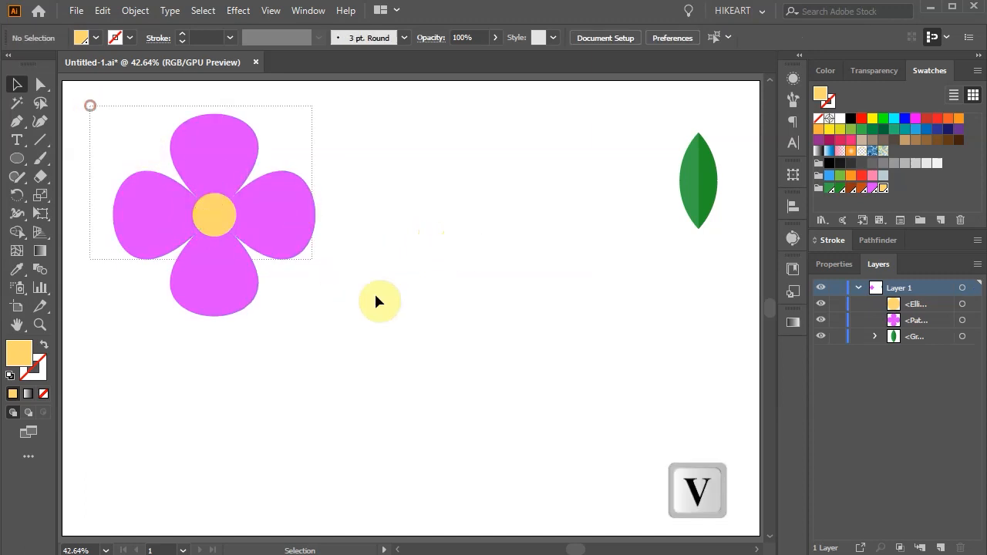
left_click_drag(376, 300, 403, 318)
key("ctrl+g")
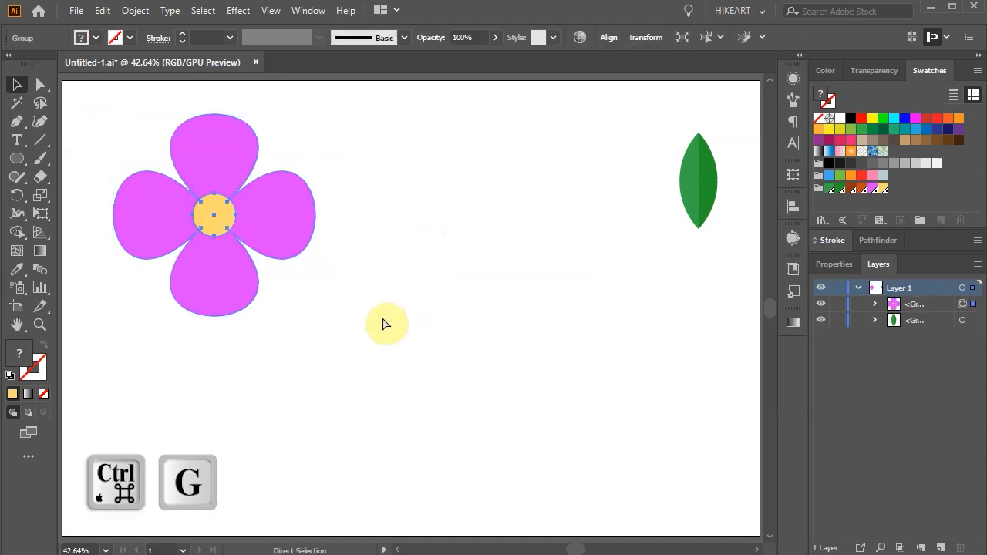
left_click_drag(210, 269, 206, 256)
left_click(433, 240)
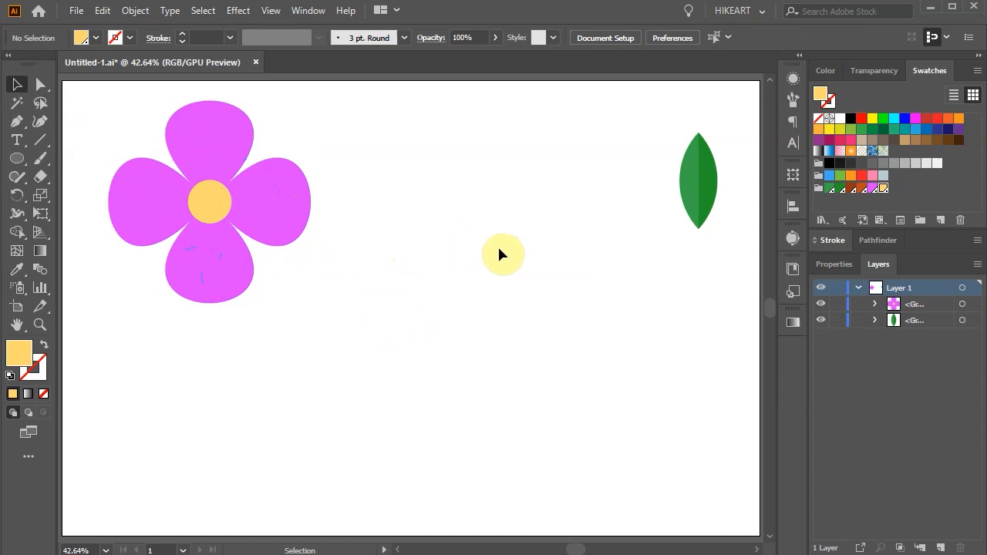
Draw a thin vertical stem rectangle, fill it with the dark green swatch and move it below the leaf near the artboard's right edge
key("m")
left_click_drag(593, 225, 607, 402)
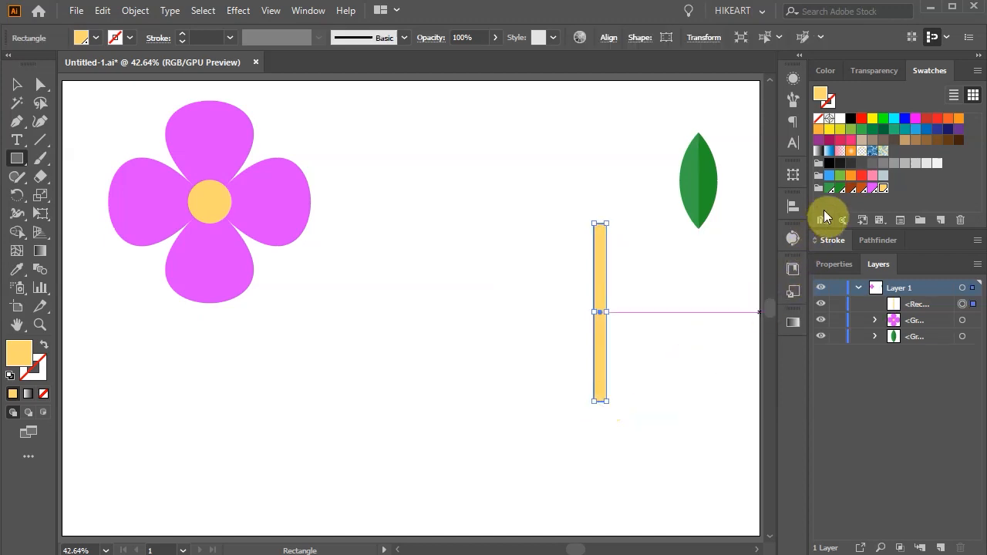
left_click(839, 189)
key("v")
left_click_drag(598, 277, 725, 300)
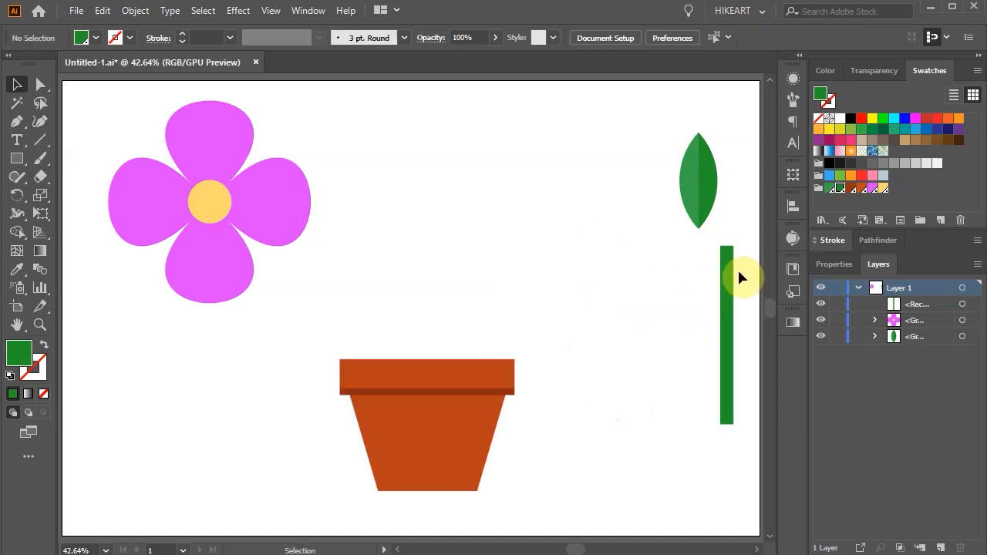
Draw a wide rectangle filled with the orange-brown swatch in the lower middle of the artboard as the pot body
left_click(861, 190)
key("m")
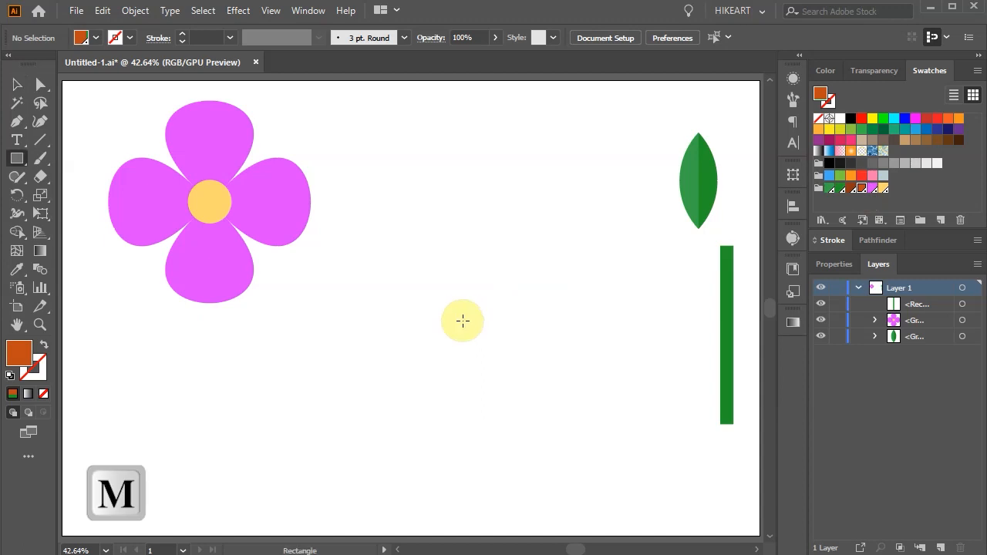
left_click_drag(392, 347, 525, 441)
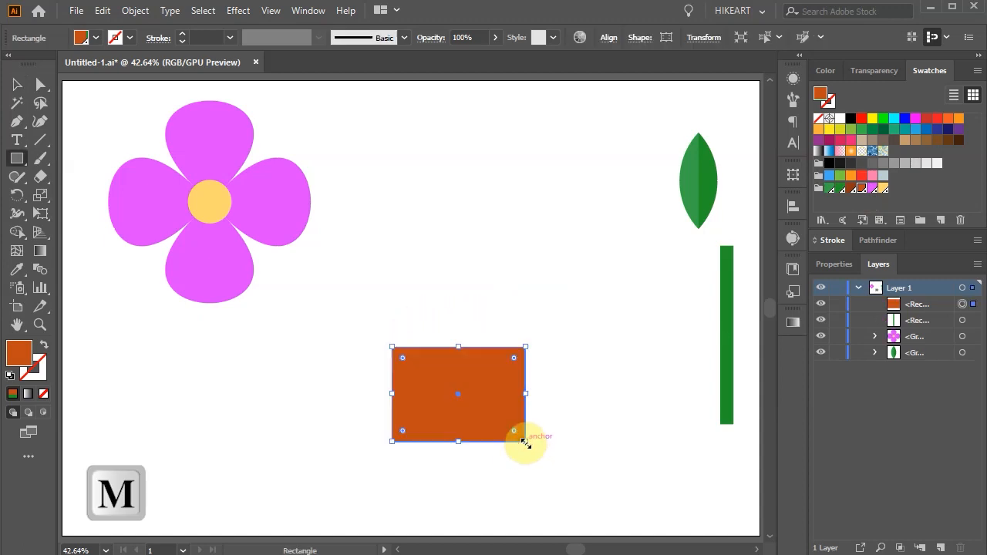
Narrow the bottom of the orange-brown rectangle symmetrically with the Free Transform tool's Perspective Distort to form a tapered pot
key("e")
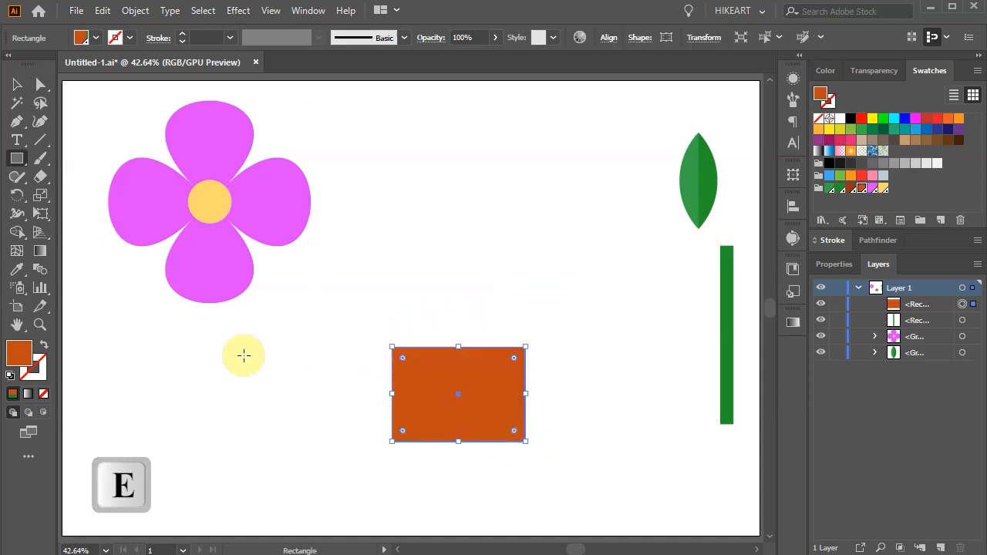
left_click(40, 215)
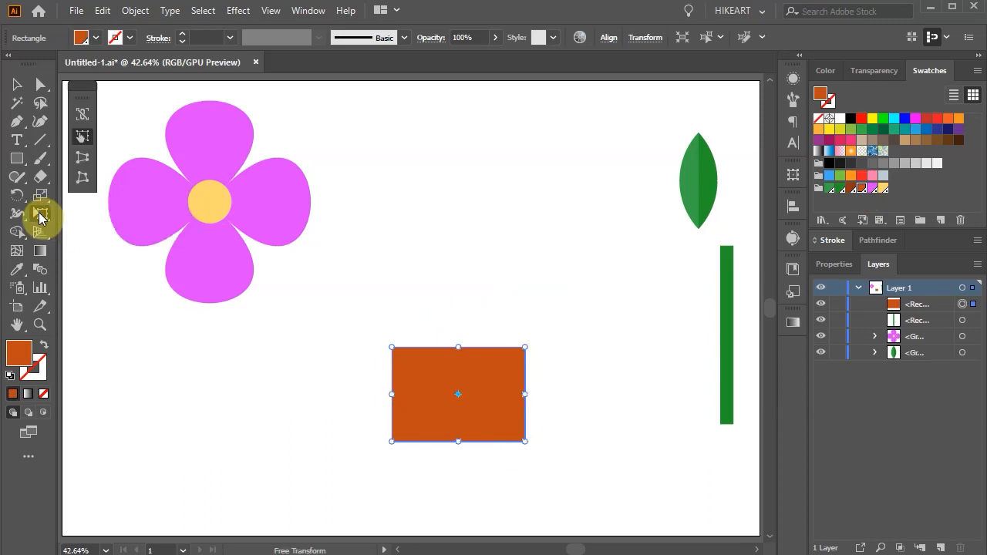
left_click(84, 160)
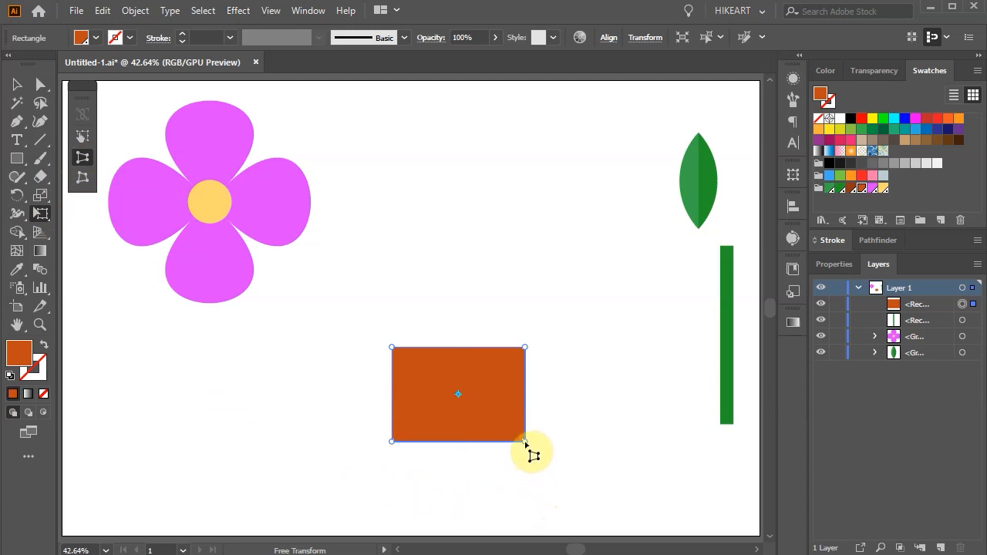
left_click_drag(525, 443, 498, 438)
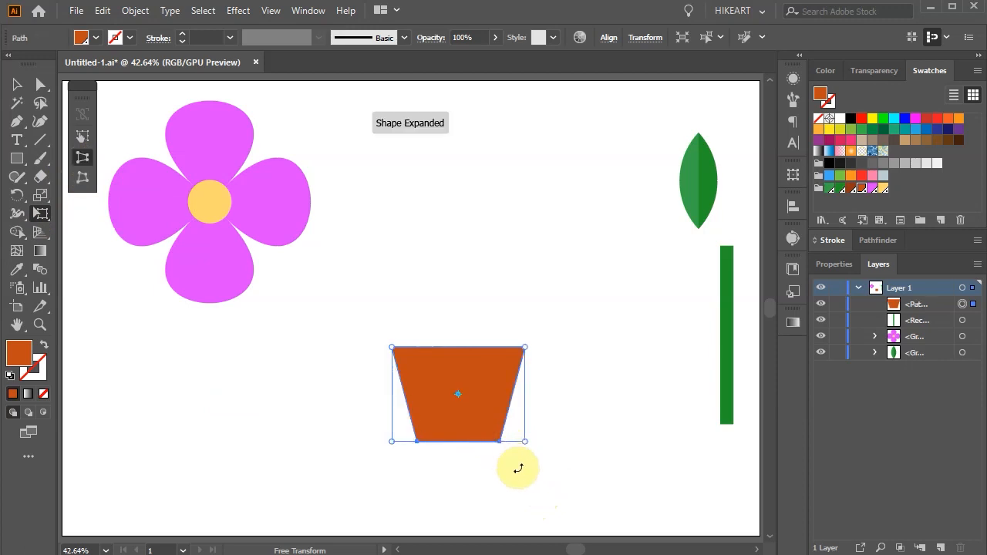
key("v")
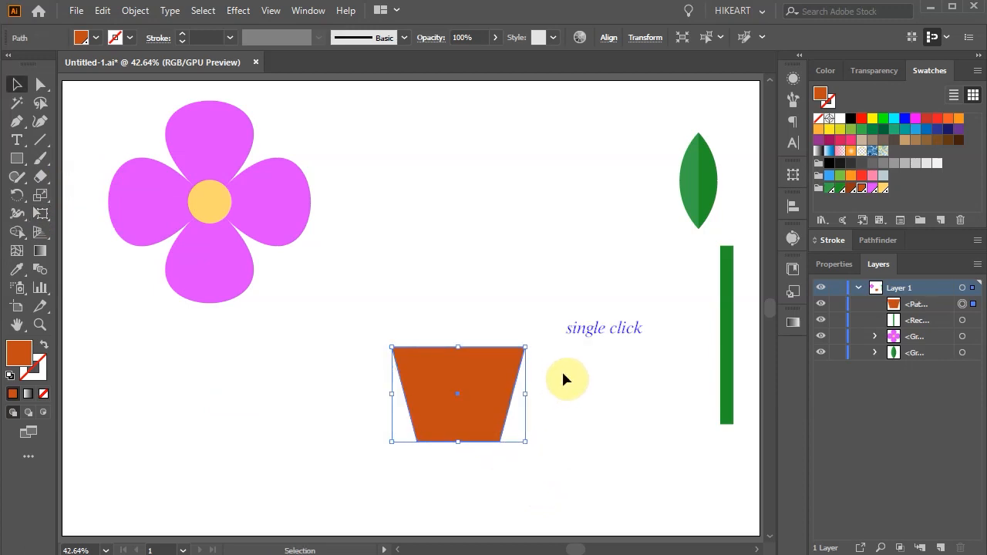
Reduce the tapered pot's height slightly by lowering its top edge, and deselect it
left_click(468, 373)
key("v")
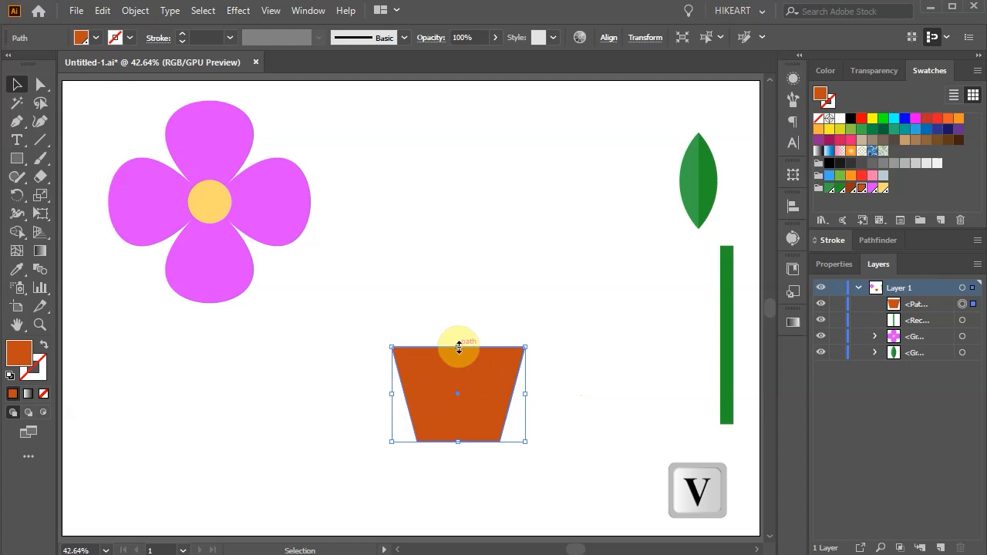
left_click_drag(458, 347, 457, 357)
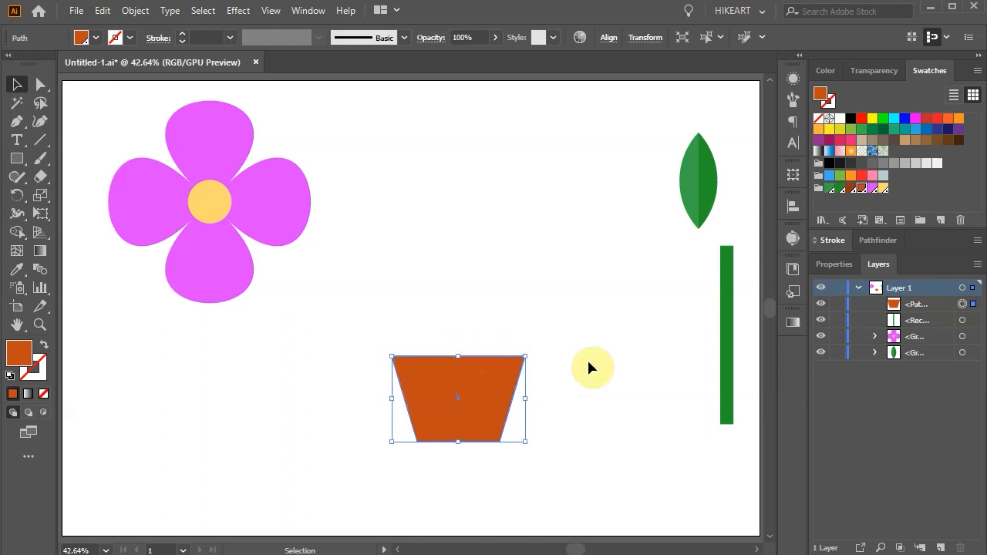
left_click(540, 321)
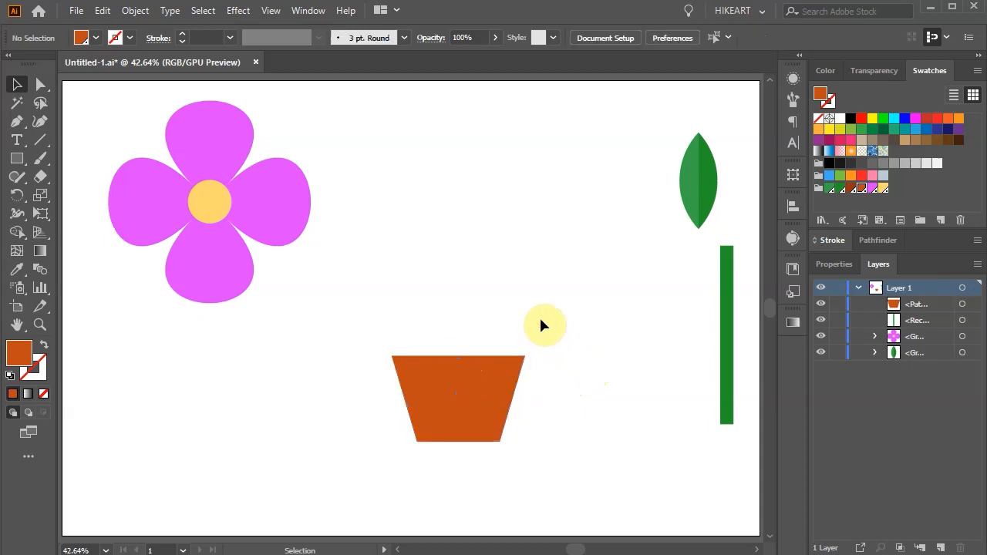
Draw a dark brown rim rectangle, slightly wider than the pot and centred across its top edge, after checking that Smart Guides is on
left_click(852, 189)
key("m")
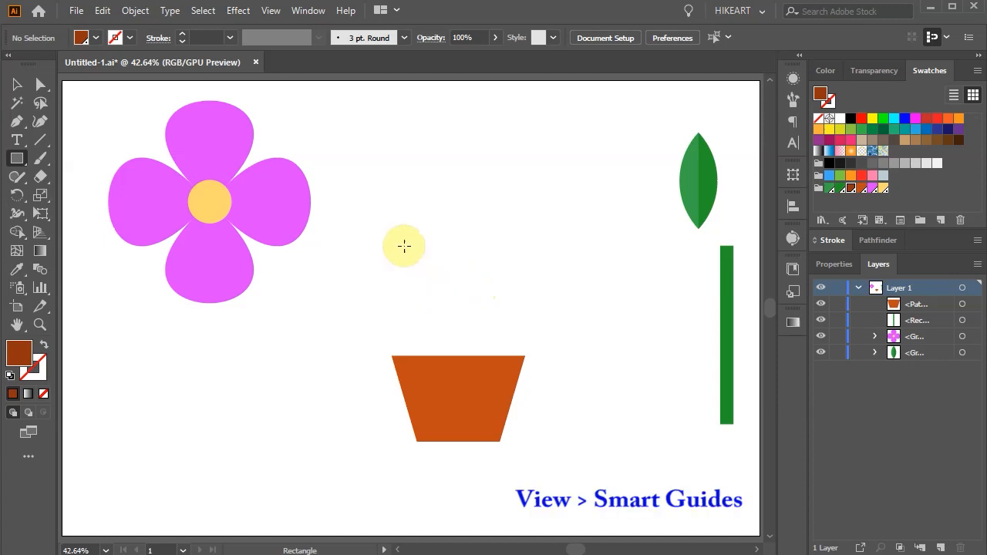
left_click(271, 10)
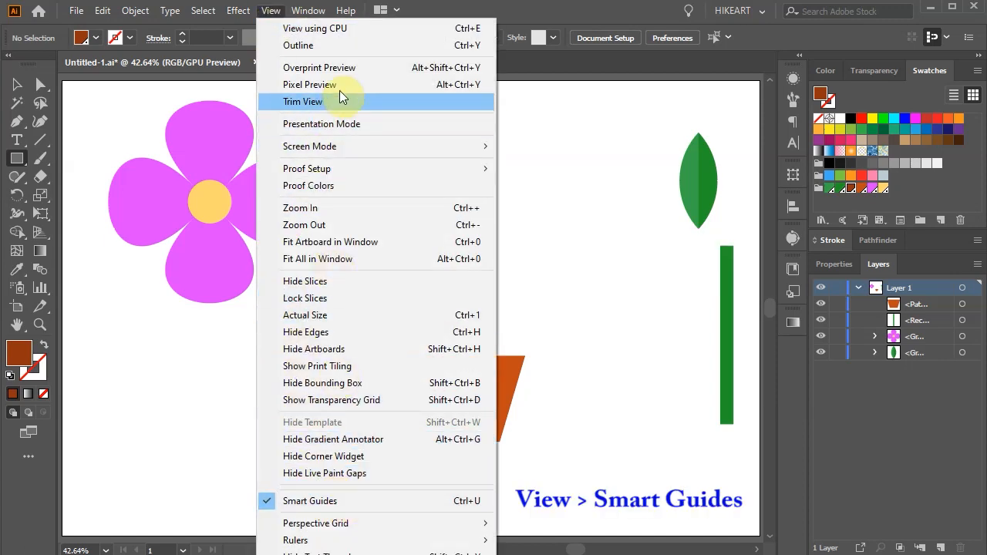
left_click(512, 17)
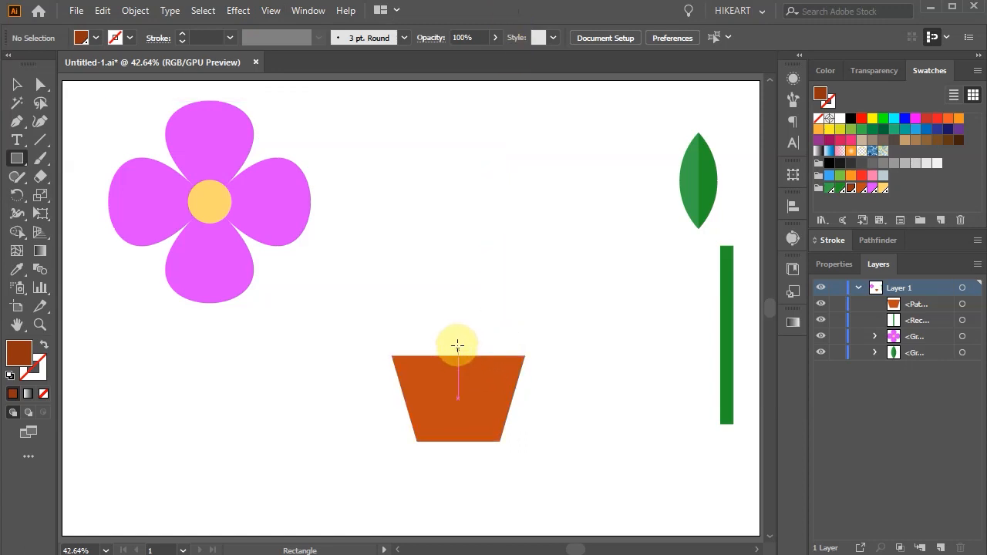
key("alt")
left_click_drag(457, 349, 530, 362)
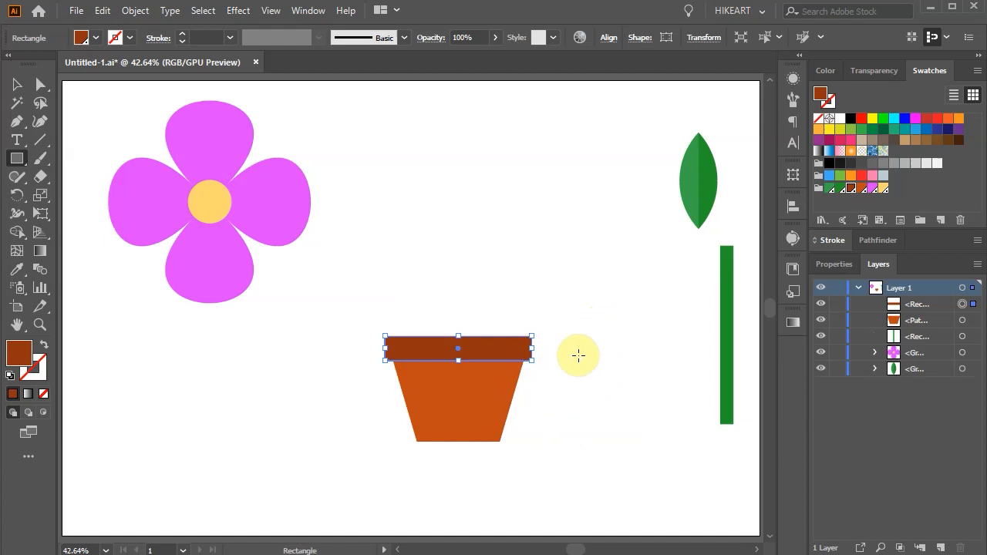
Paste a copy of the dark brown rim in front of the original and fill it with the orange-brown swatch
key("ctrl+c")
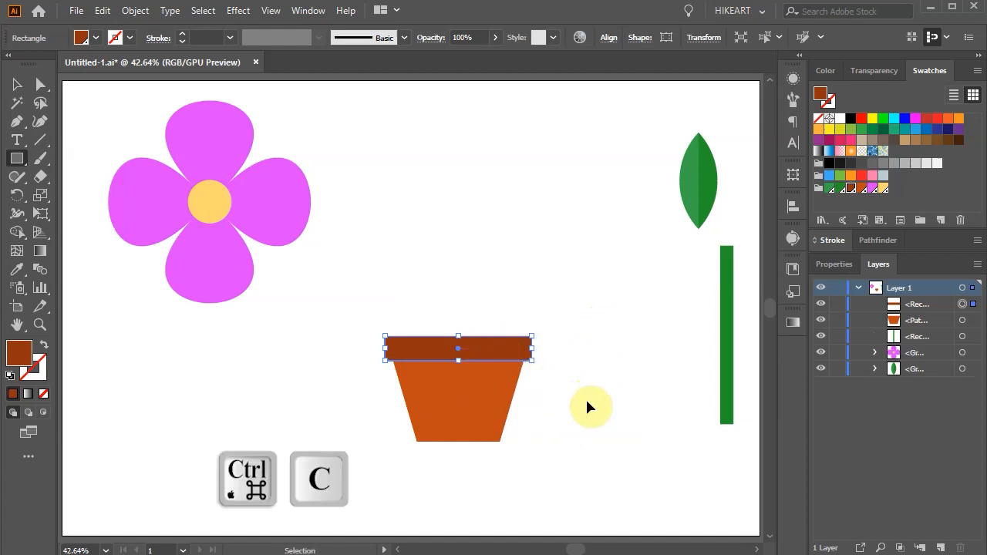
key("ctrl+f")
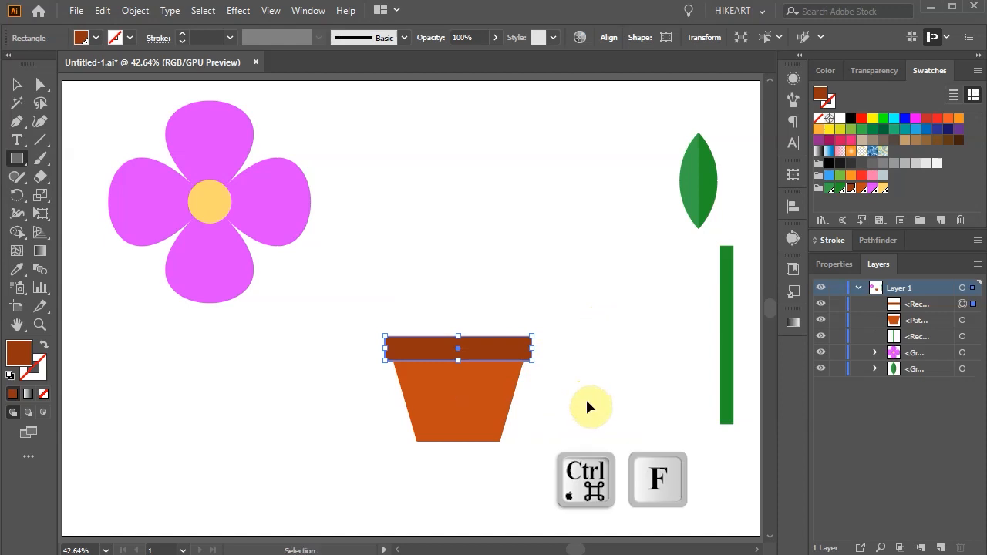
key("ctrl+f")
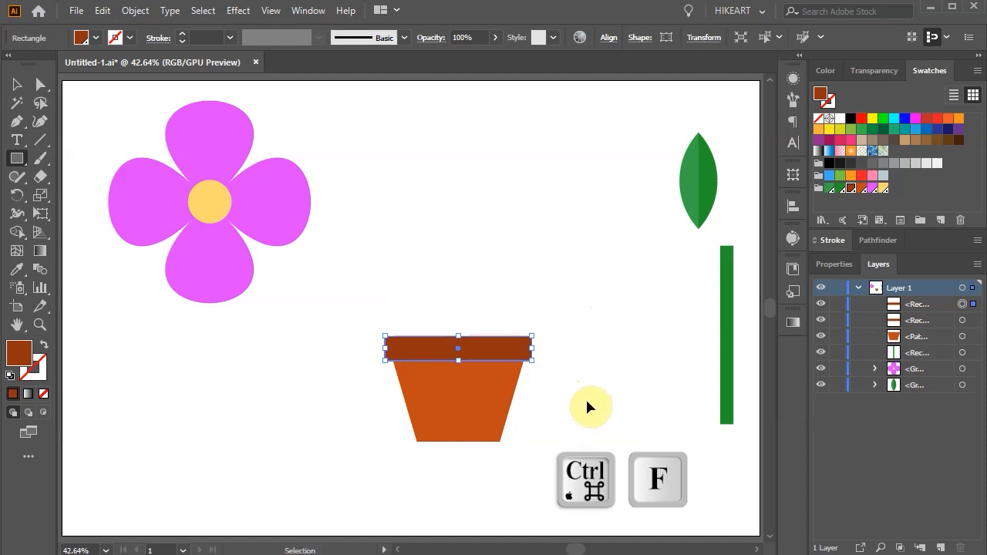
left_click(861, 188)
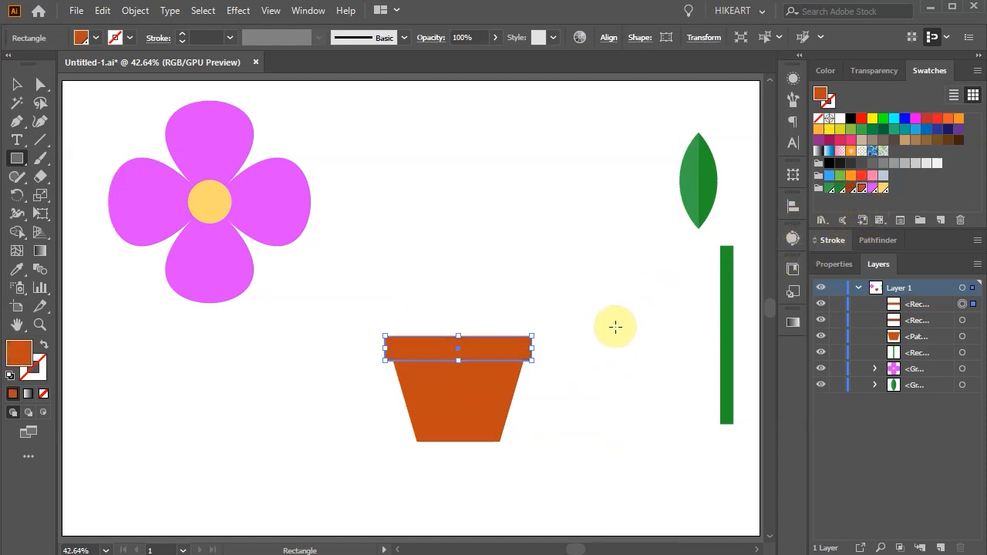
Nudge the orange-brown rim copy up so a thin strip of the dark brown rim shows beneath it as a shadow
key("Up")
key("Up")
key("Up")
key("Up")
key("Up")
key("Up")
key("Up")
key("Up")
key("Up")
key("Up")
key("Up")
key("Up")
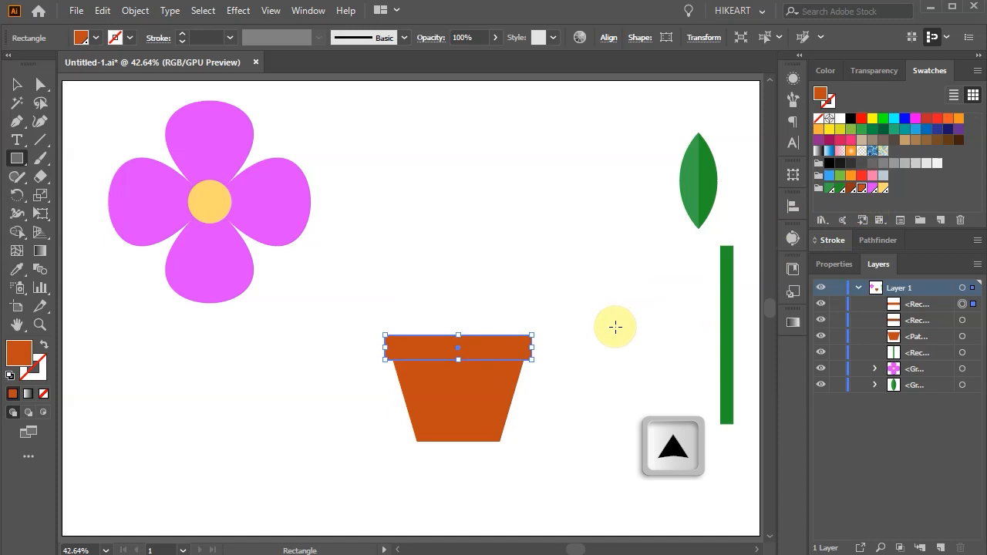
key("Up")
key("Up")
key("Up")
key("Up")
key("Up")
key("Up")
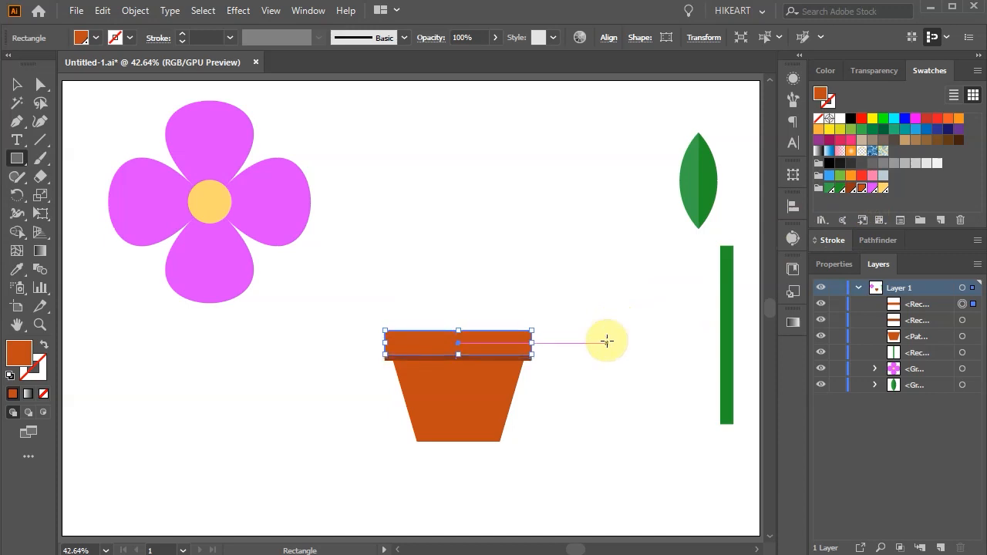
Group the pot body with both rim rectangles and move the group down and left to the artboard's bottom centre
key("v")
left_click(605, 348)
left_click_drag(351, 294, 352, 294)
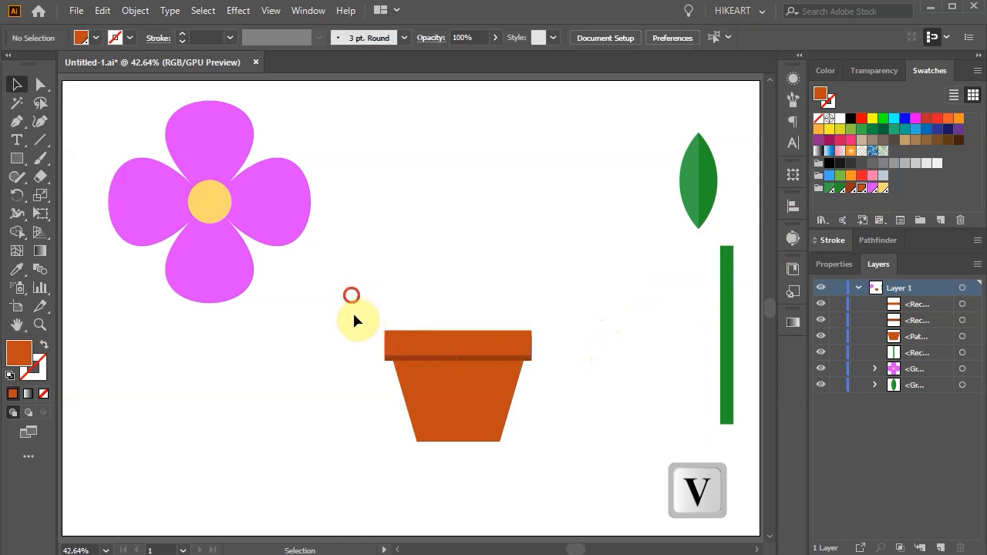
left_click_drag(582, 472, 570, 467)
key("ctrl+g")
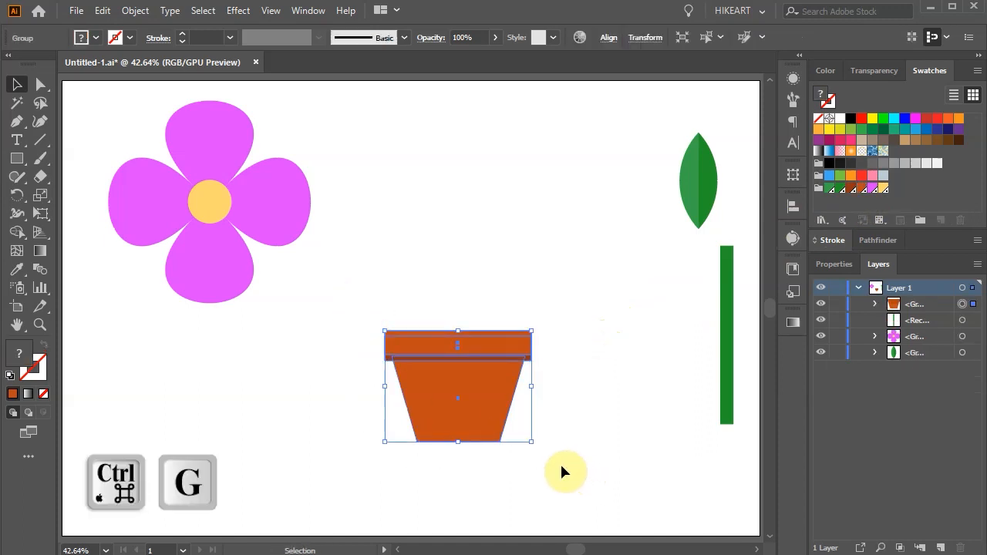
left_click_drag(494, 404, 440, 468)
Stand the green stem centred in the pot, and place the flower over the stem's upper end at the top of the stacking order
left_click_drag(727, 357, 411, 339)
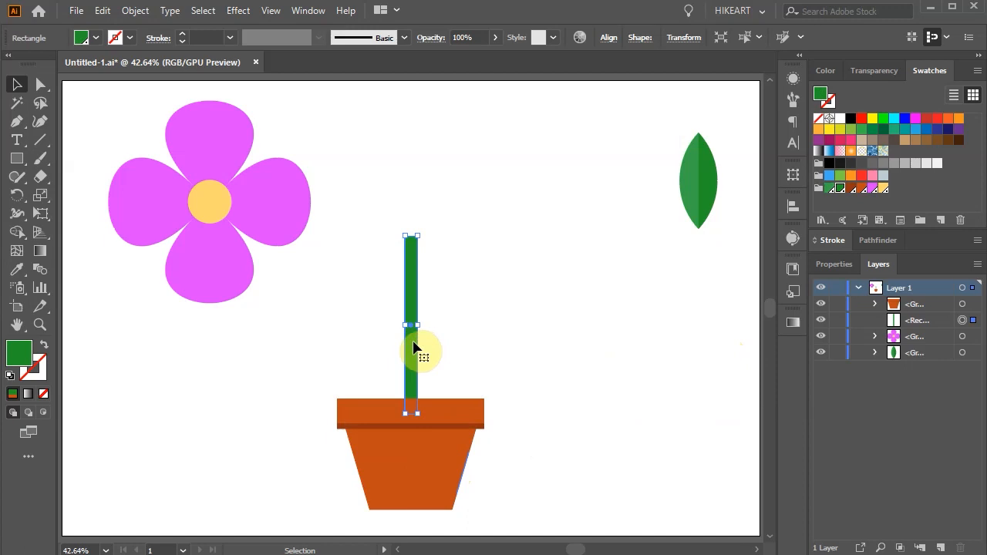
left_click_drag(261, 236, 454, 209)
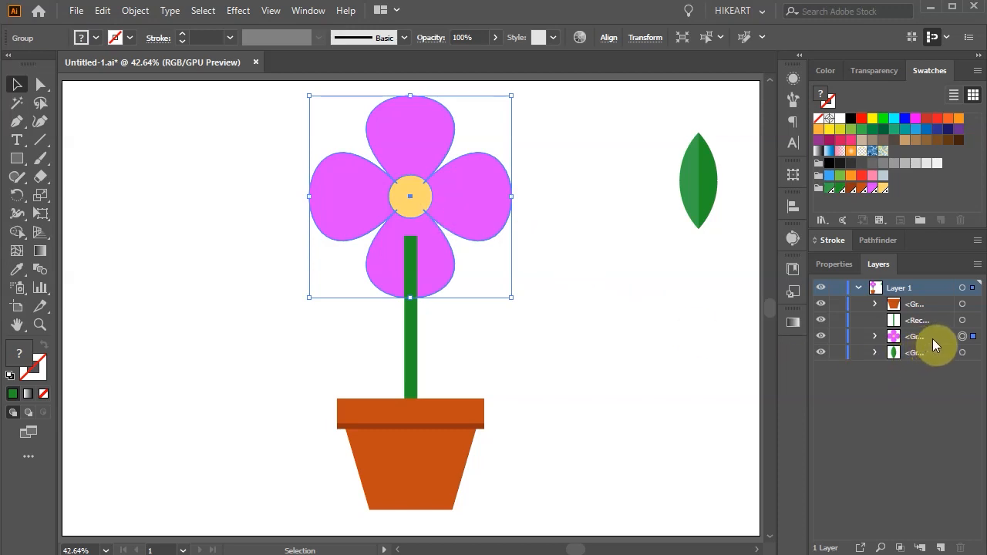
left_click_drag(932, 339, 932, 300)
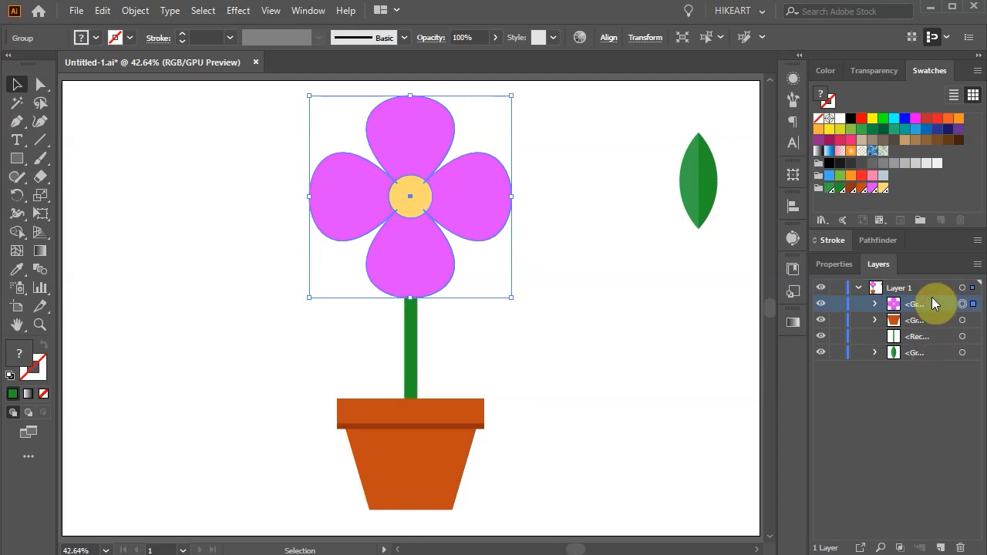
Attach the leaf horizontally to the stem's right side above the pot, and place a mirrored copy slightly higher on the left side
left_click_drag(702, 199, 586, 359)
left_click_drag(594, 282, 367, 359)
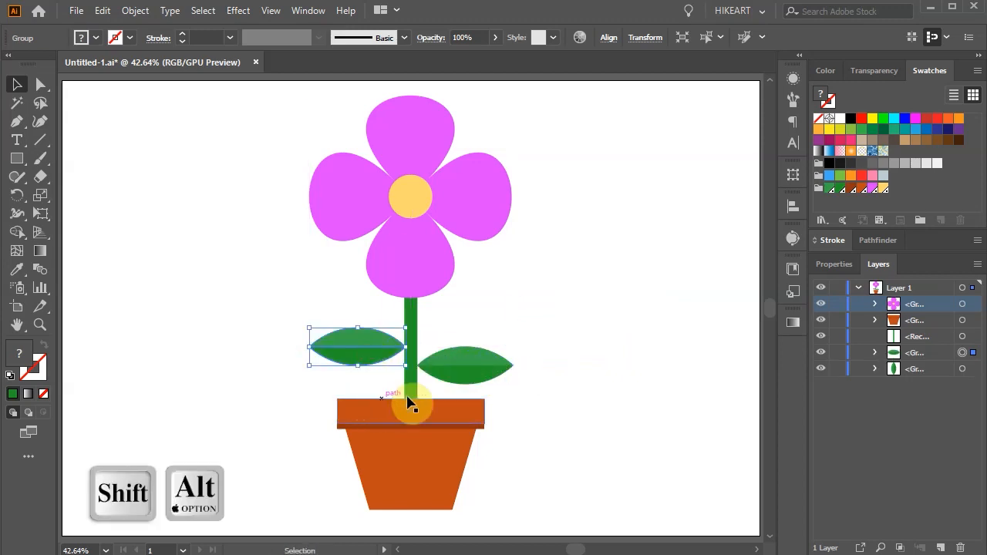
scroll(425, 386, "up", 5)
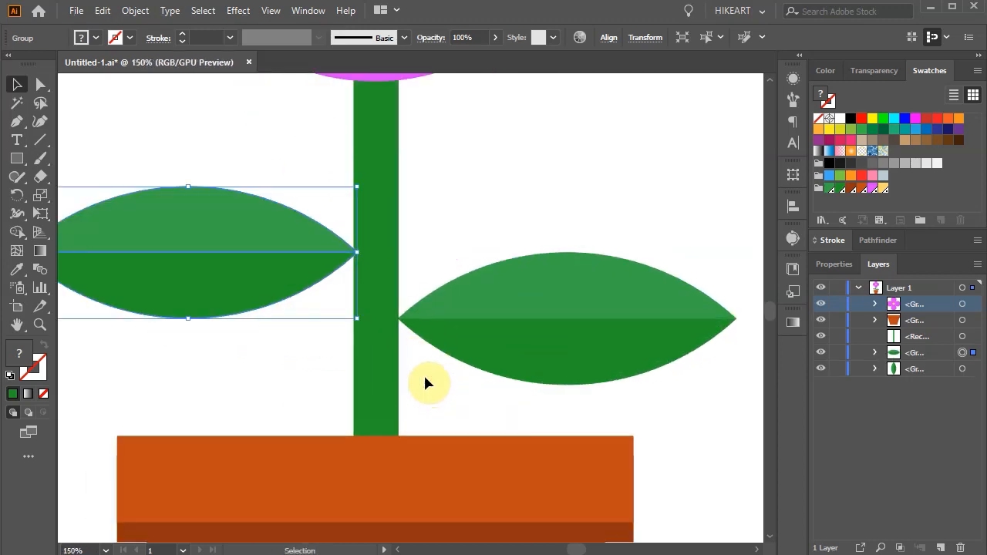
Rotate the right leaf about its stem-side tip so that it points diagonally up and away from the stem
scroll(511, 315, "down", 1)
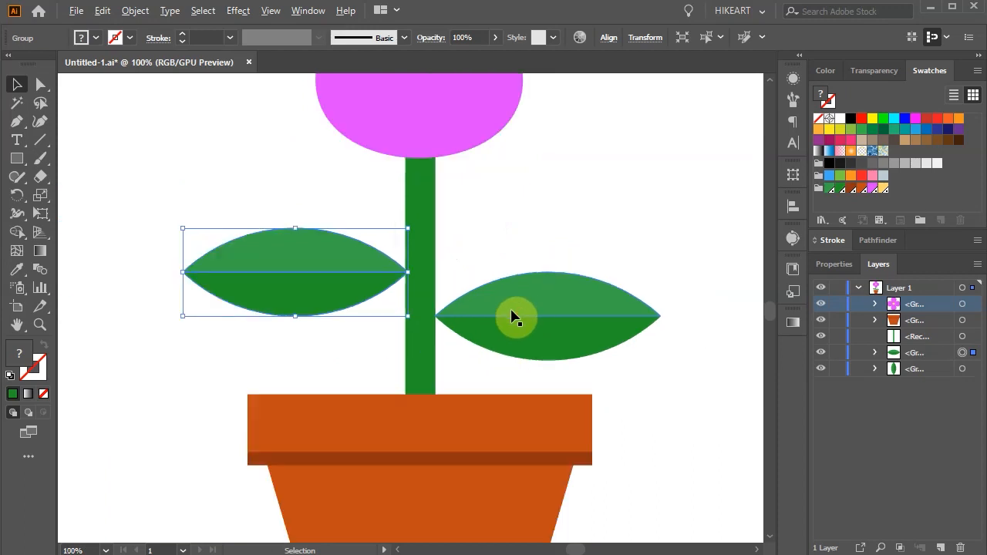
scroll(520, 313, "down", 1)
left_click(526, 303)
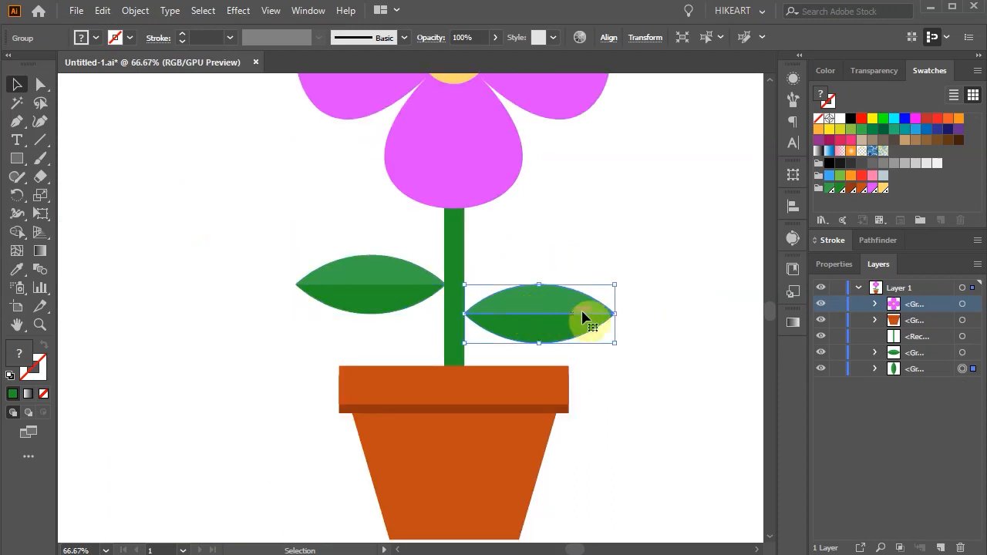
key("r")
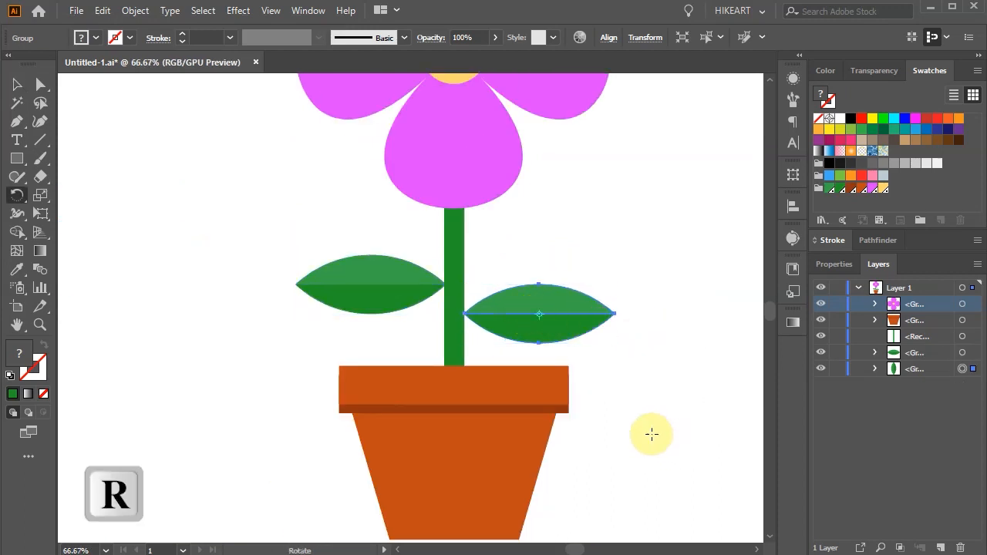
left_click(464, 313)
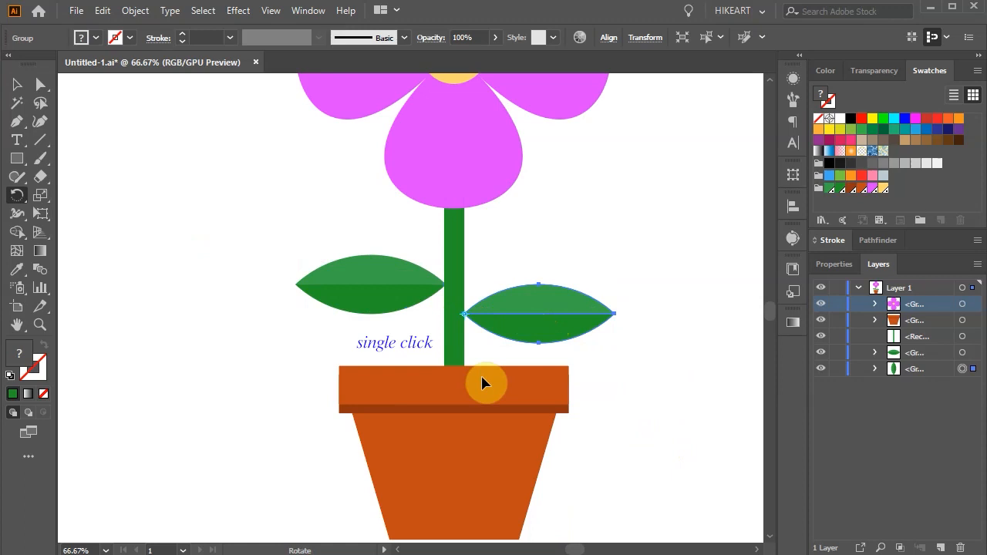
left_click_drag(591, 325, 576, 250)
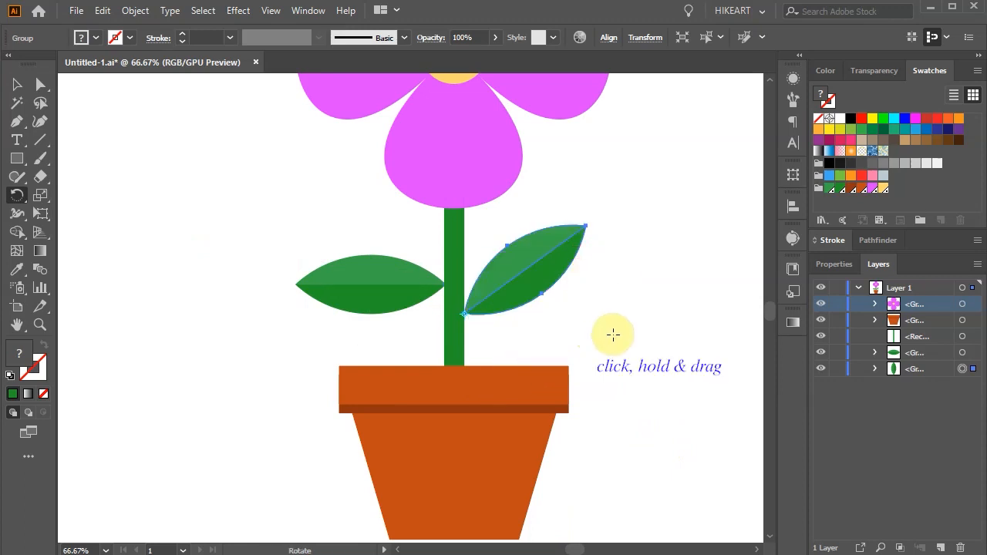
Rotate the left leaf about its stem-side tip to point diagonally upward, roughly mirroring the right leaf's tilt
left_click(345, 281, "ctrl")
left_click(444, 283)
left_click_drag(316, 302, 336, 219)
Move both tilted leaves slightly down the stem, keeping their tips attached to its sides
key("v")
left_click_drag(502, 302, 498, 319)
left_click_drag(429, 277, 421, 291)
left_click(570, 326)
Group the flower, stem, leaves and pot into one object
key("ctrl+0")
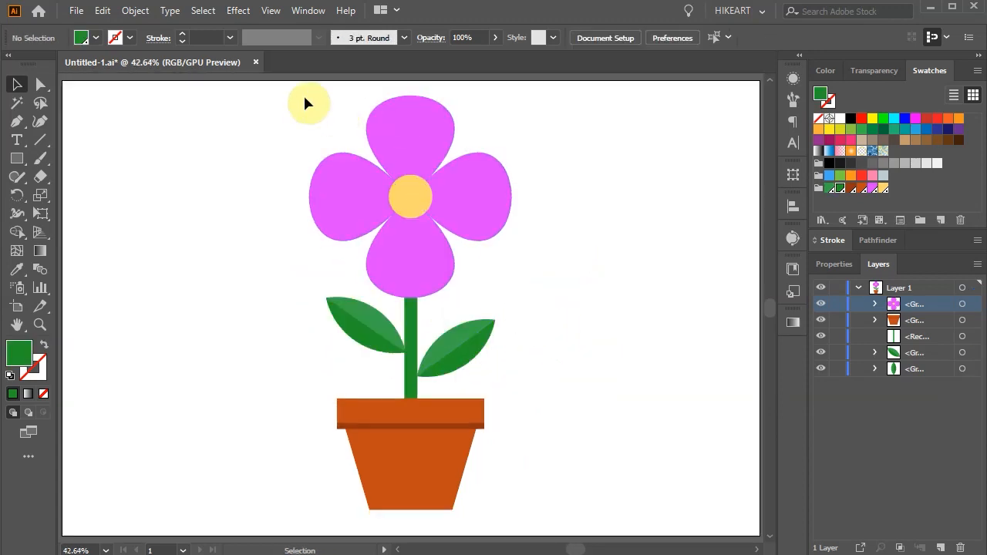
key("ctrl+a")
key("ctrl+g")
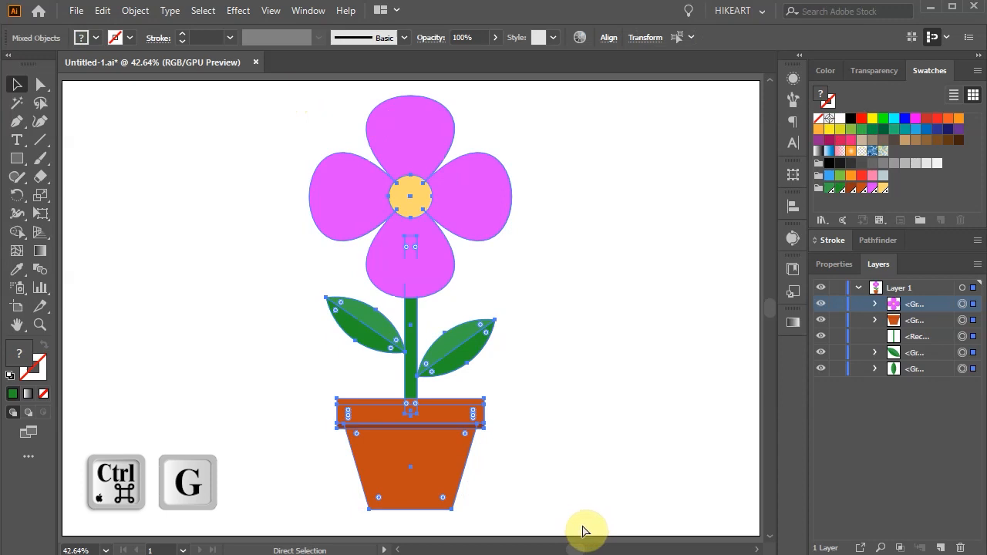
left_click(605, 503)
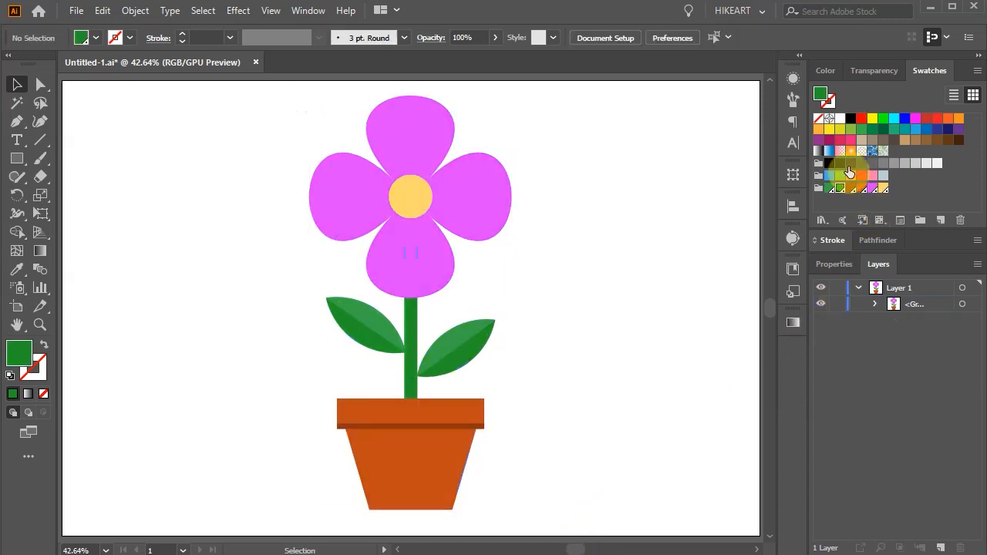
Draw a black rectangle from the flower's vertical centre line to beyond the right petal, covering the artwork's full height
left_click(852, 121)
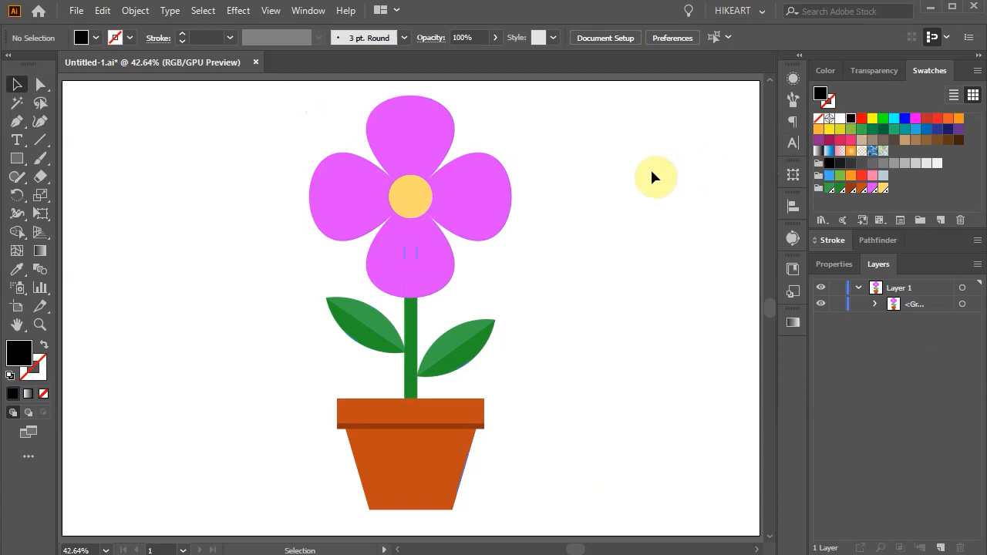
key("m")
left_click_drag(410, 86, 571, 520)
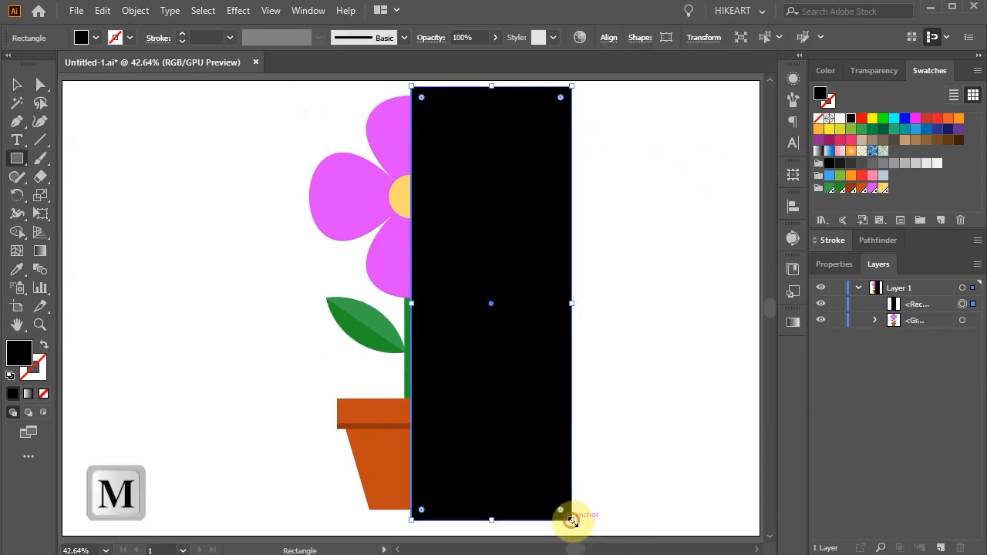
Use the Shape Builder on all artwork to remove the black area outside the plant, leaving a black silhouette over its right half
key("ctrl+a")
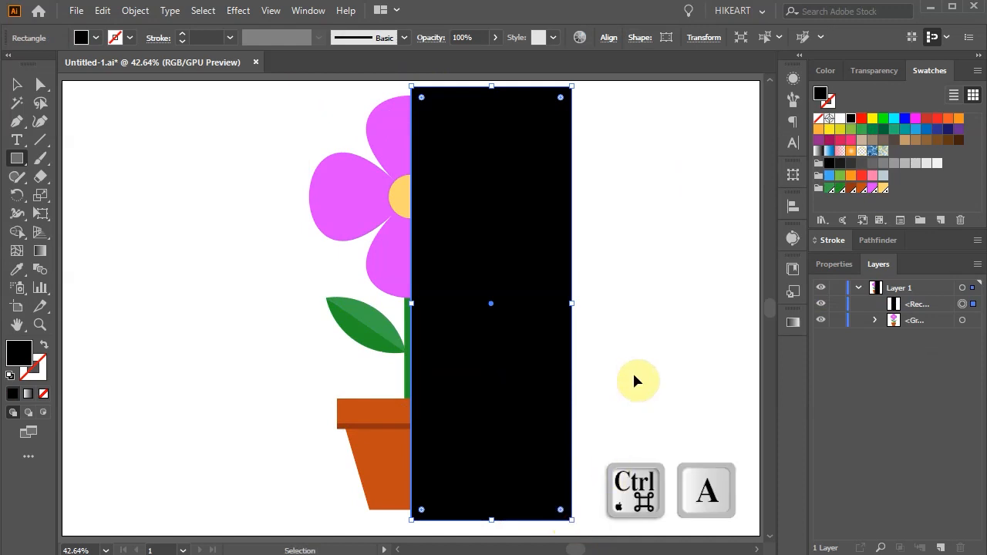
key("ctrl+a")
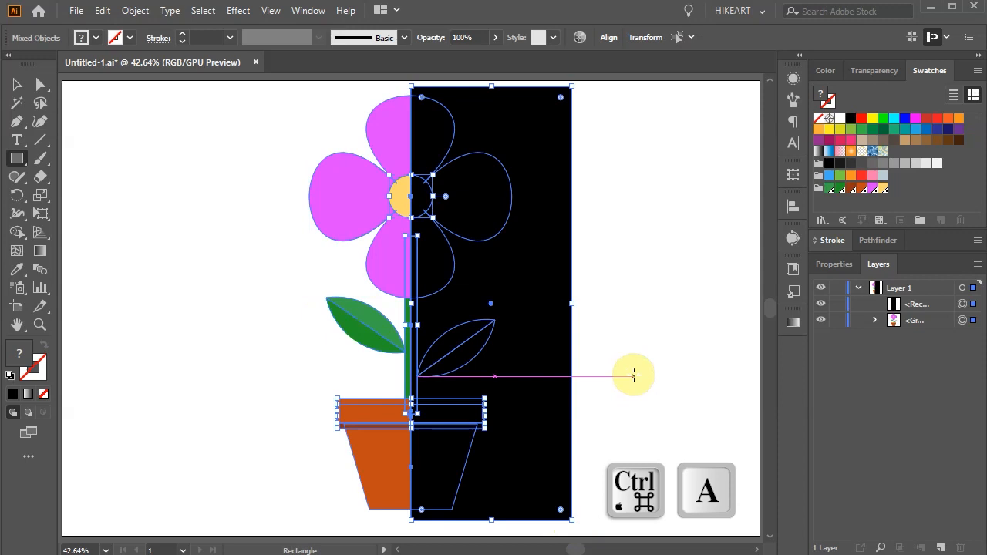
key("shift+m")
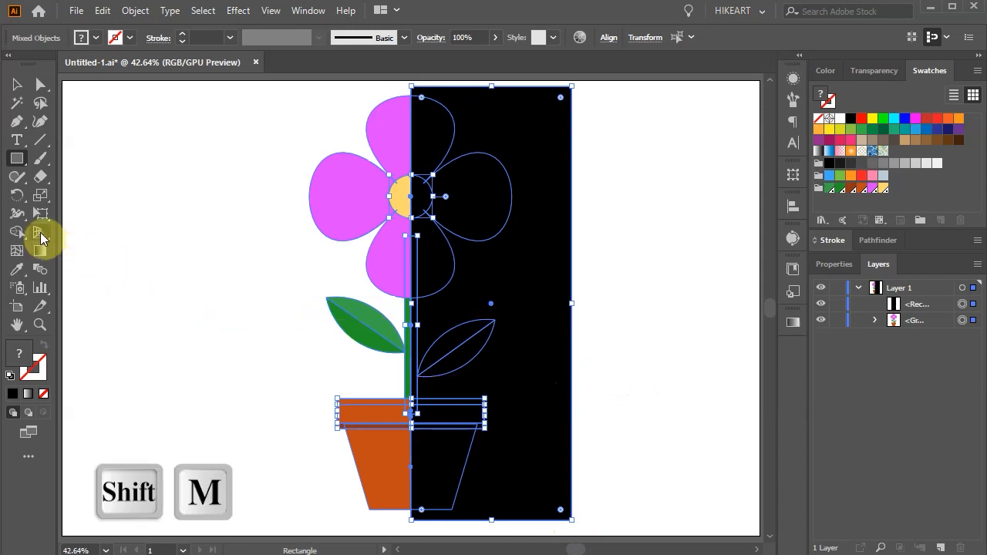
left_click(14, 234)
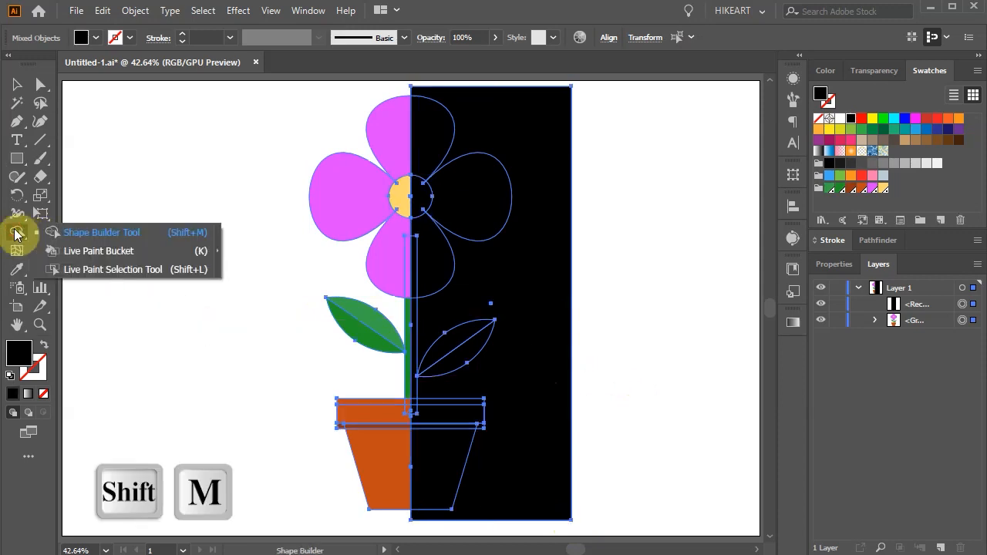
key("alt")
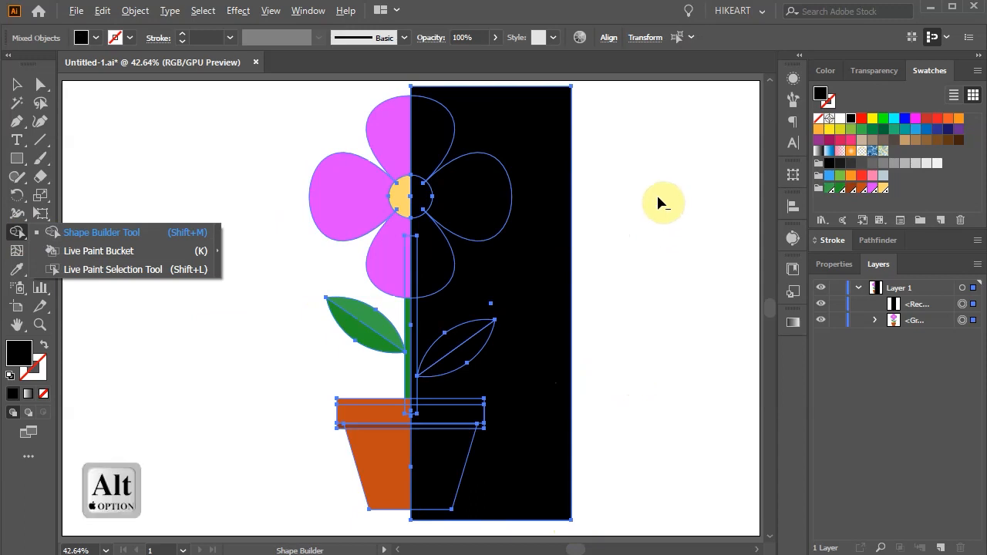
left_click(557, 208, "alt")
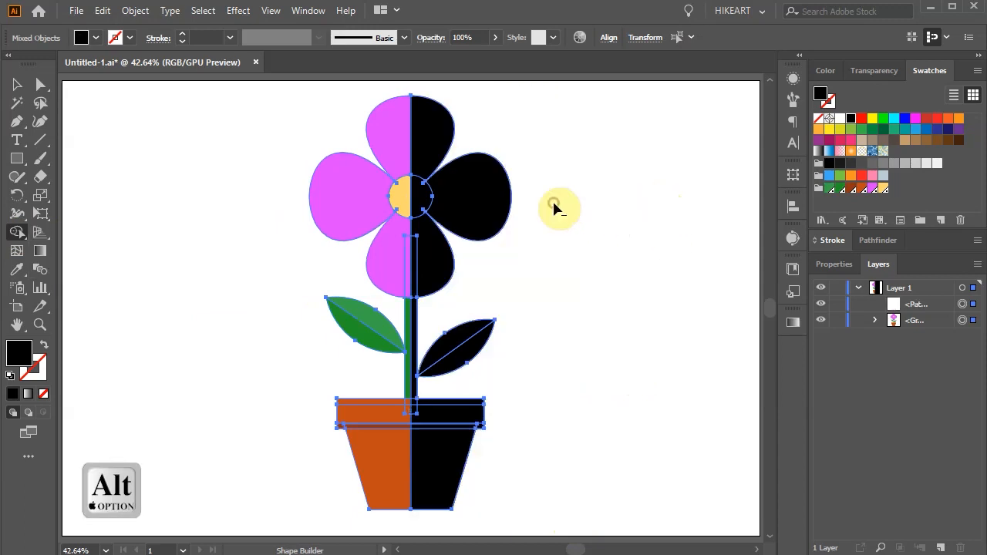
key("v")
left_click(599, 227)
Turn the black half silhouette into a soft shadow with the Overlay blending mode and 27% opacity
left_click_drag(497, 209, 627, 239)
key("ctrl+z")
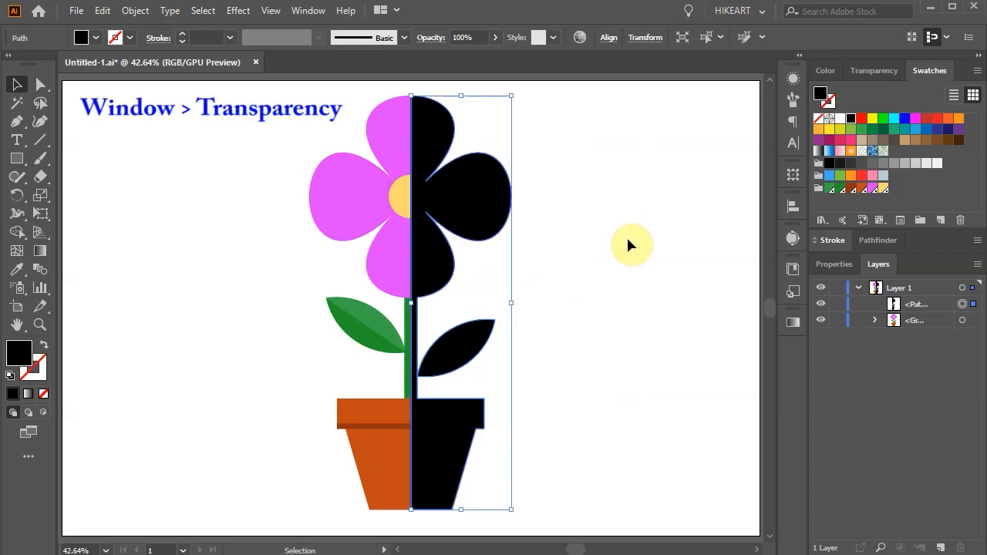
left_click(862, 71)
left_click(875, 93)
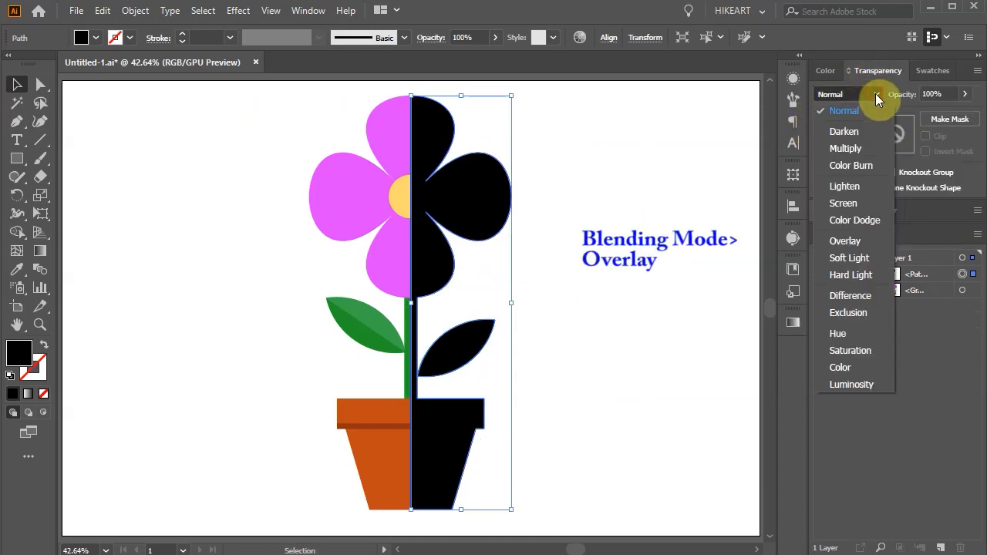
left_click(874, 241)
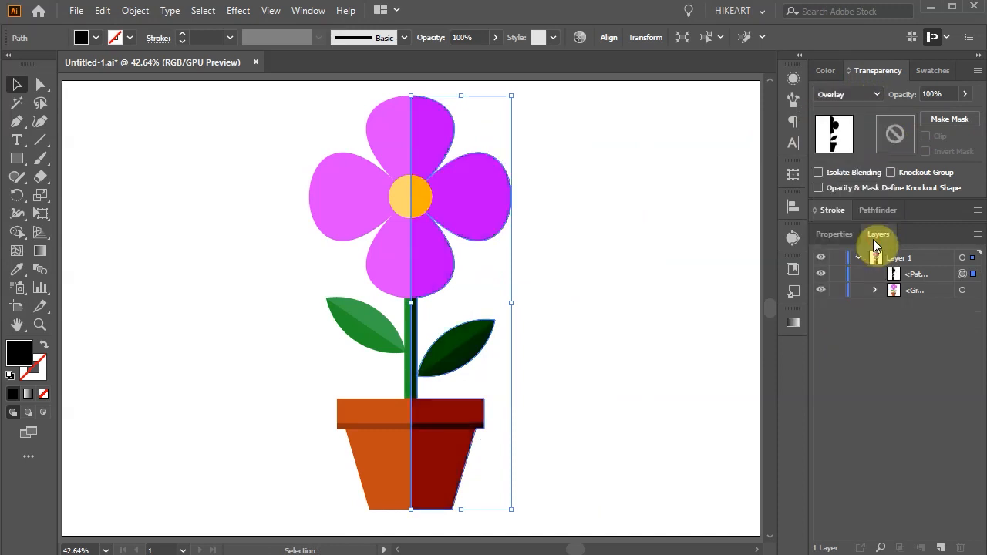
left_click(964, 95)
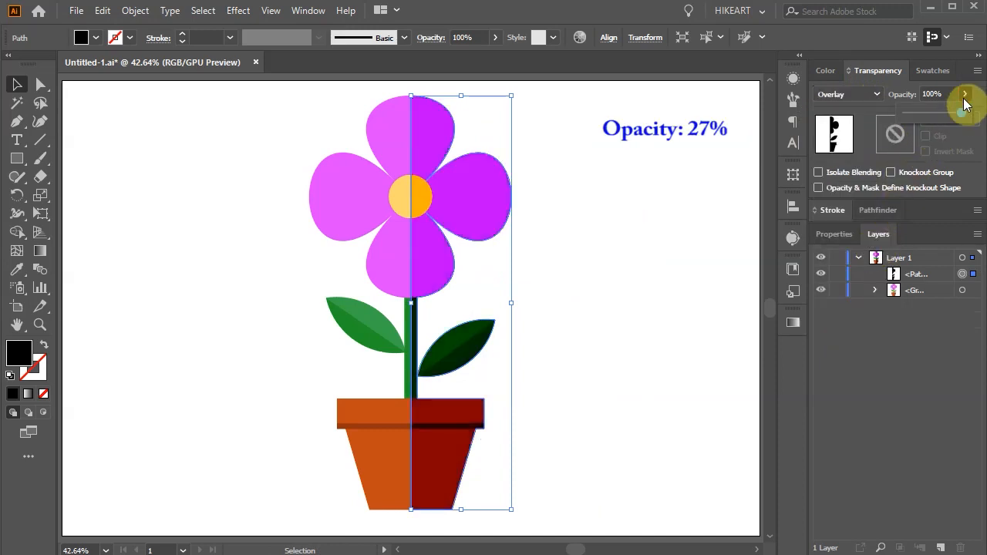
left_click(926, 112)
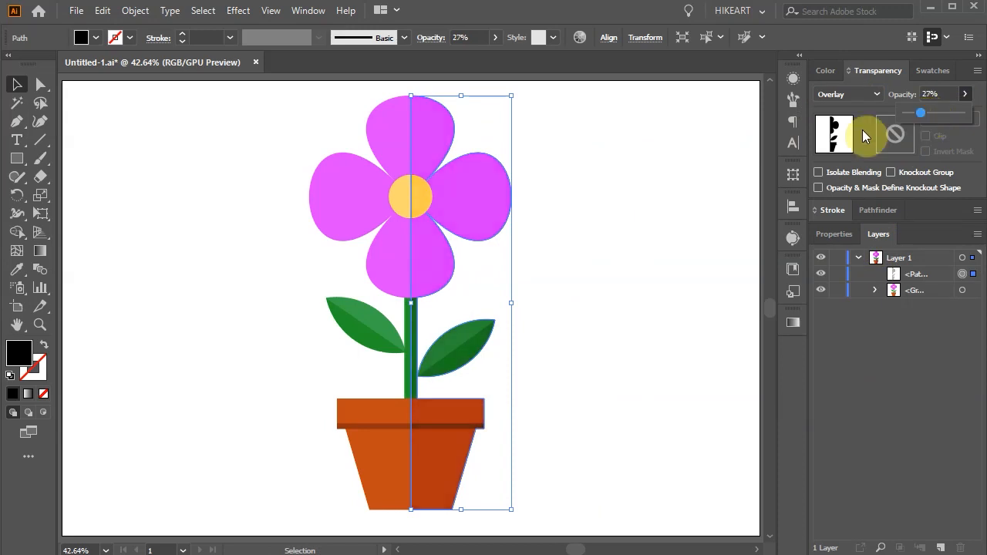
left_click(633, 237)
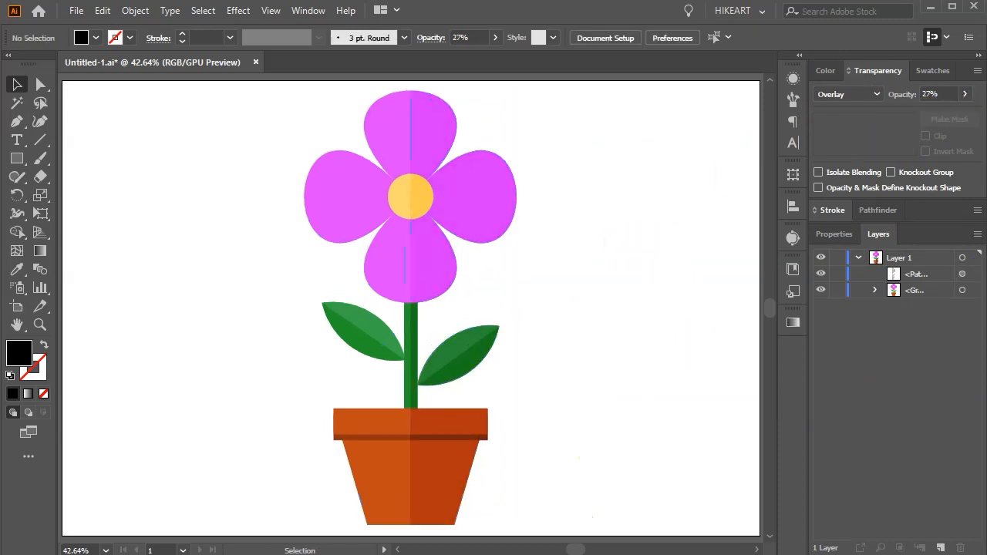